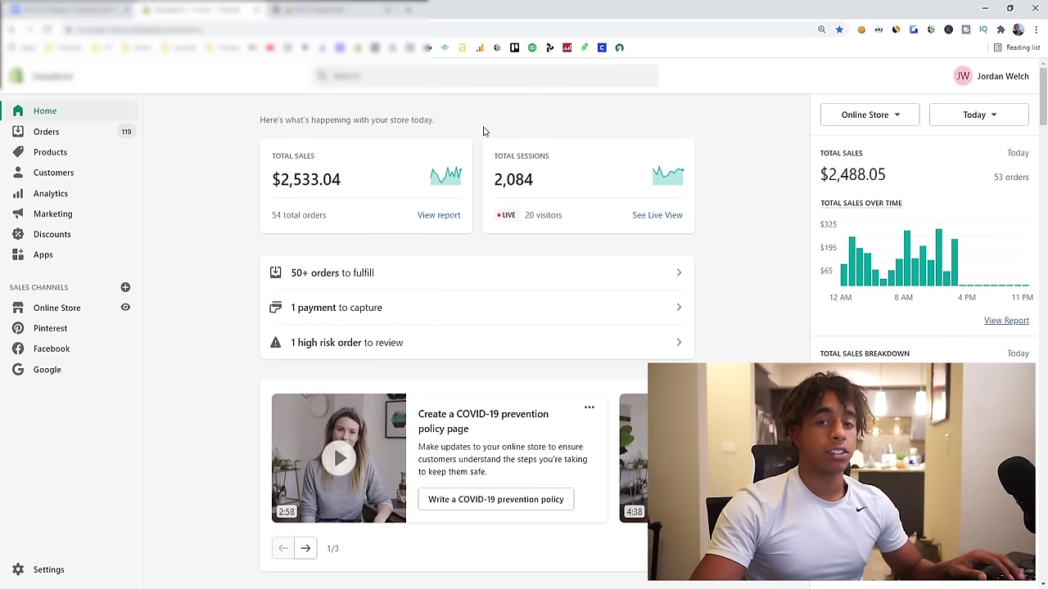
- Switch the home dashboard's sales statistics from Today to Yesterday
click(948, 121)
click(884, 174)
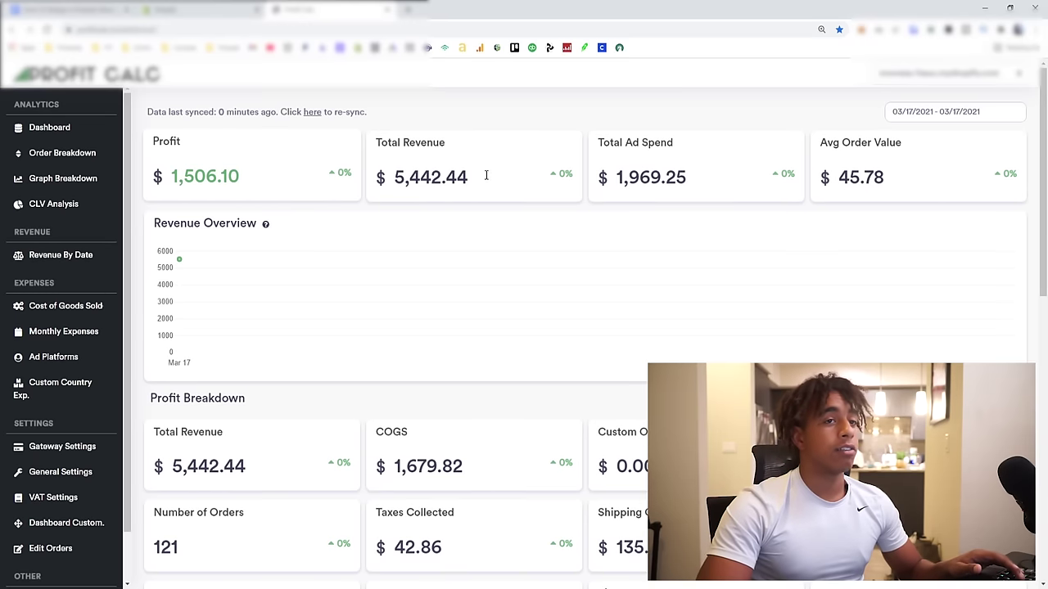
- Set the Profit Calc date range to Today to show 03/18/2021 profit of $727.64
click(930, 114)
click(963, 147)
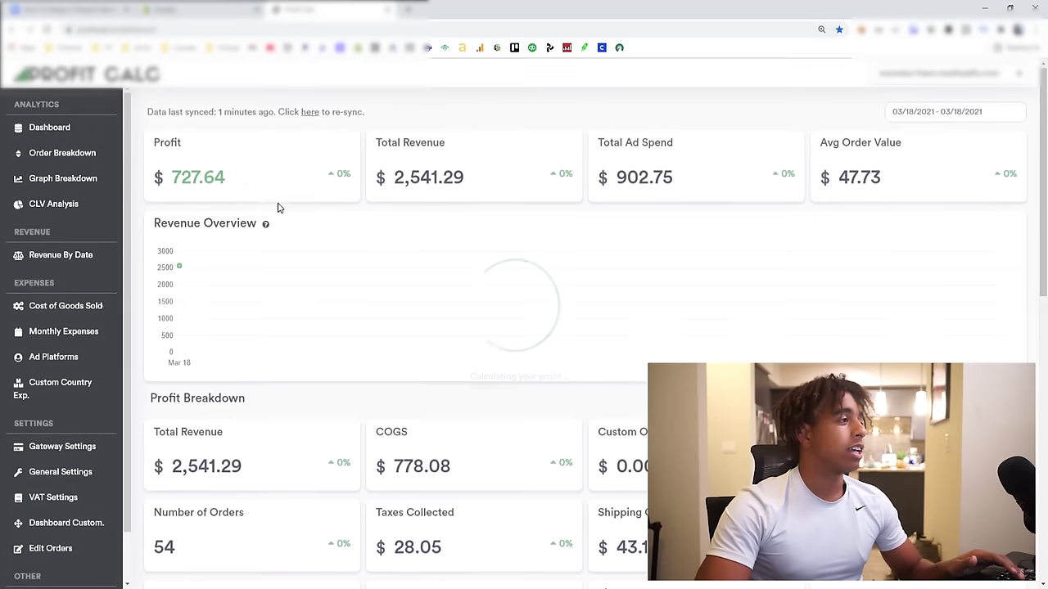
scroll(365, 236, down, 2)
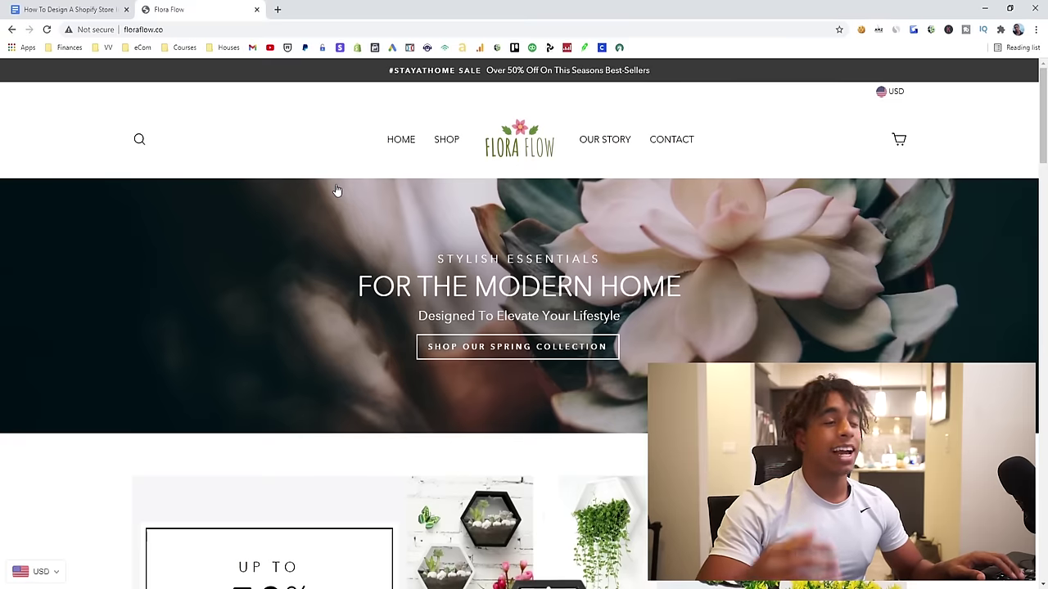
scroll(337, 193, down, 1)
scroll(342, 197, up, 1)
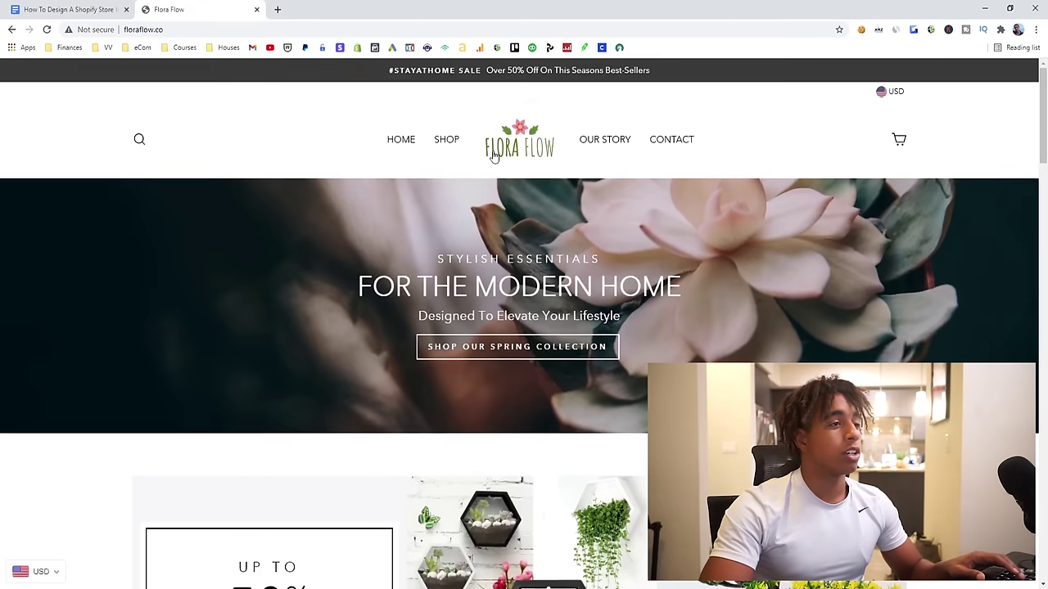
scroll(491, 185, down, 1)
scroll(491, 185, down, 2)
scroll(500, 210, down, 3)
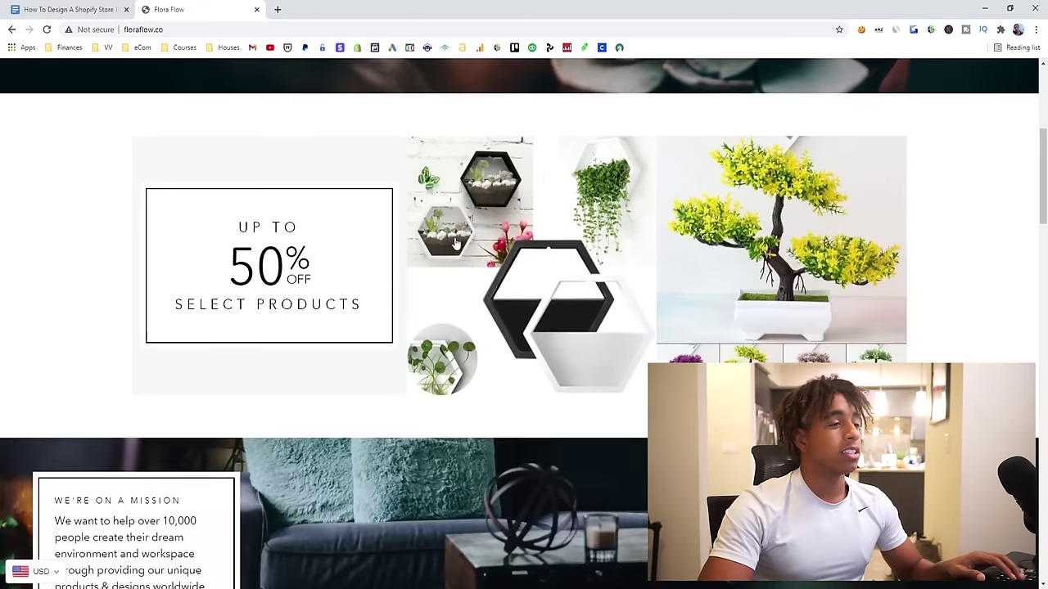
scroll(463, 241, down, 7)
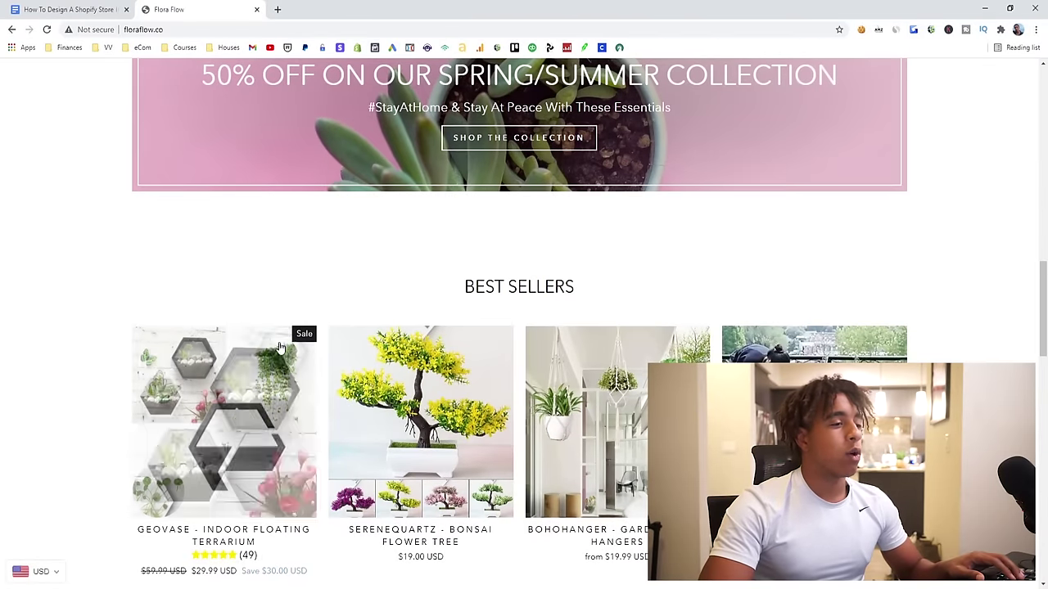
scroll(507, 358, down, 8)
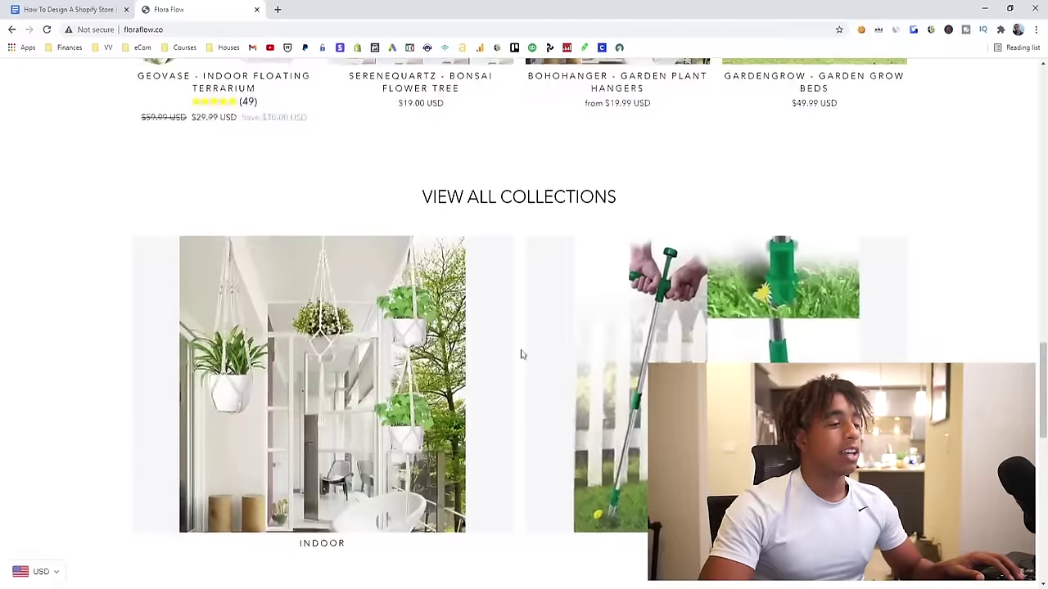
scroll(518, 360, down, 3)
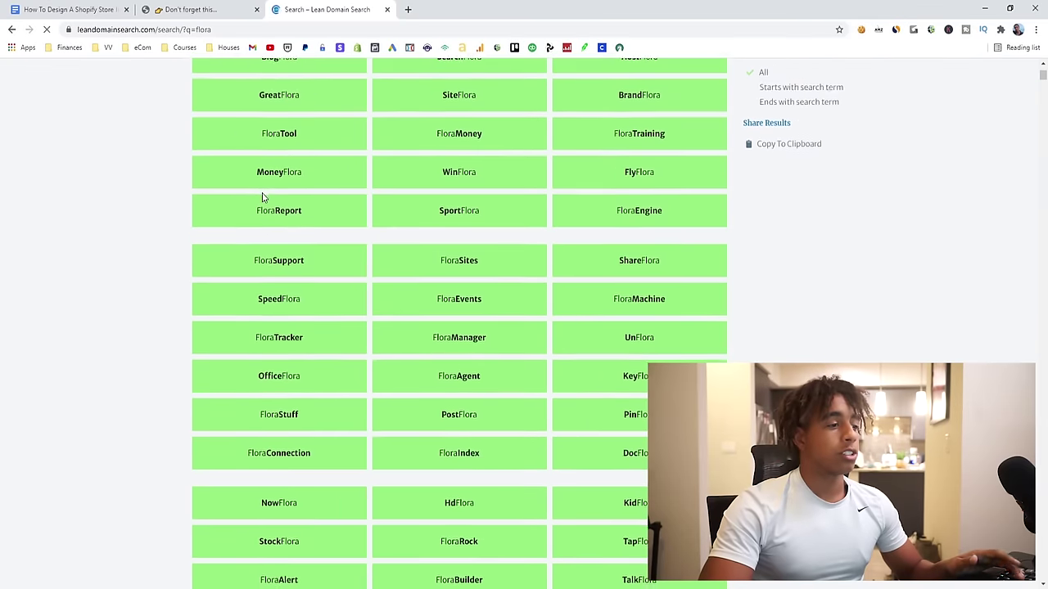
- Scroll through the Flora-based domain name suggestions on Lean Domain Search
scroll(265, 199, down, 2)
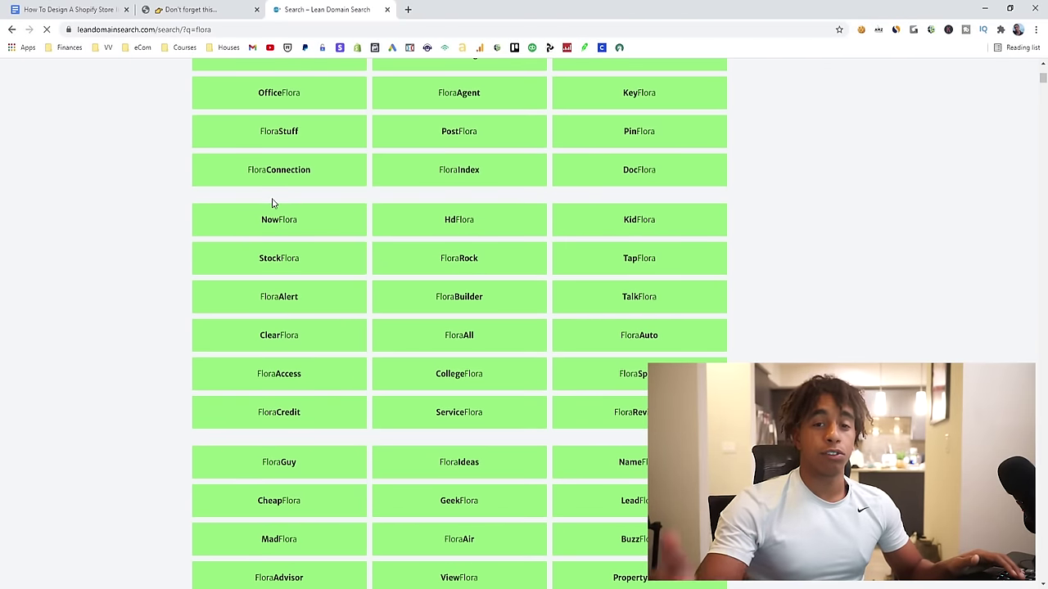
scroll(496, 276, down, 2)
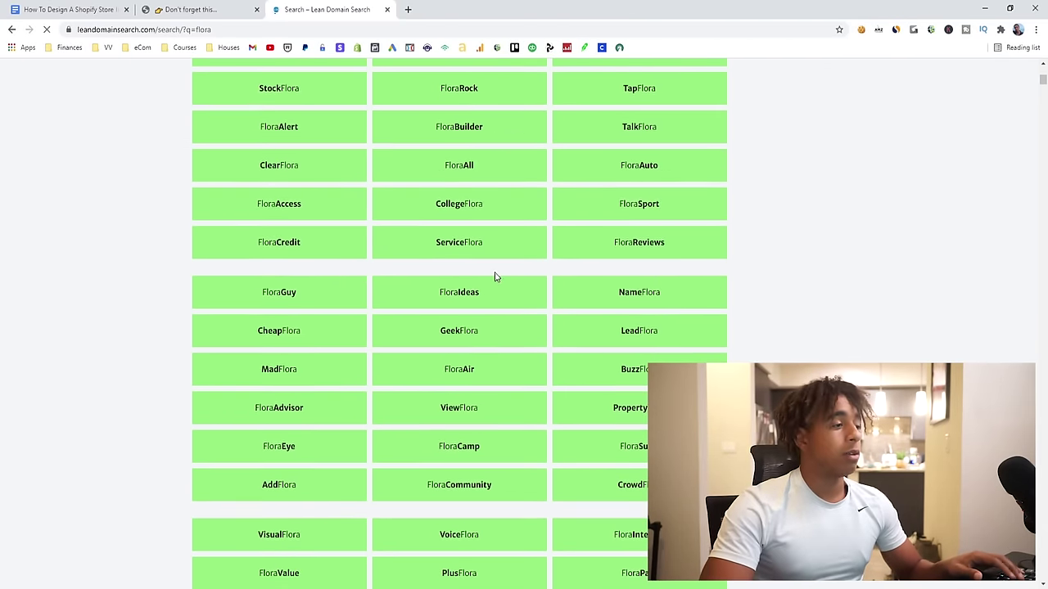
scroll(458, 278, down, 1)
scroll(305, 254, down, 2)
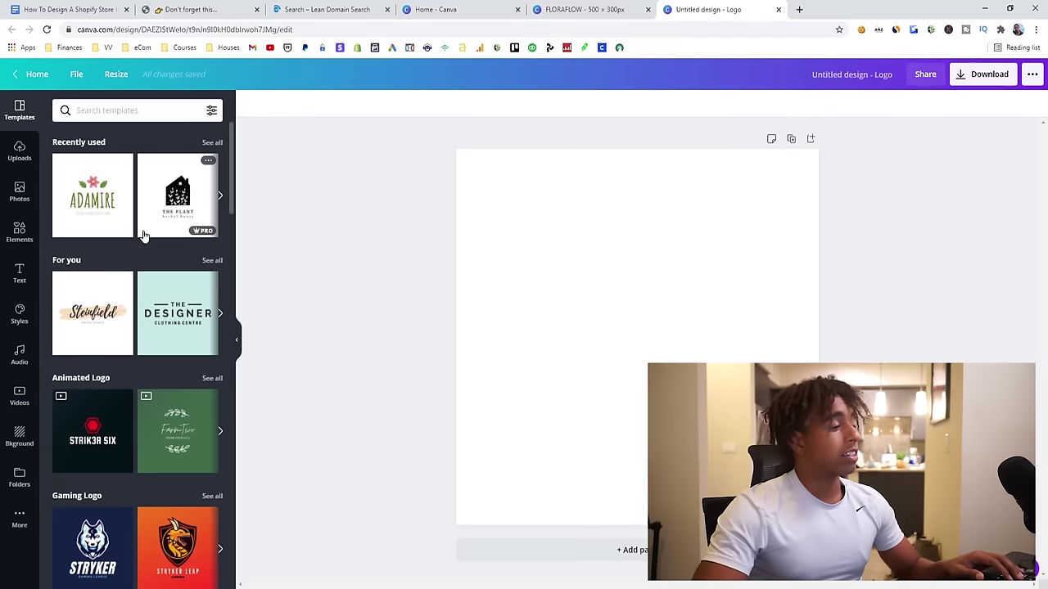
- Browse Canva logo templates and apply the Adamire flower logo template
scroll(143, 238, down, 5)
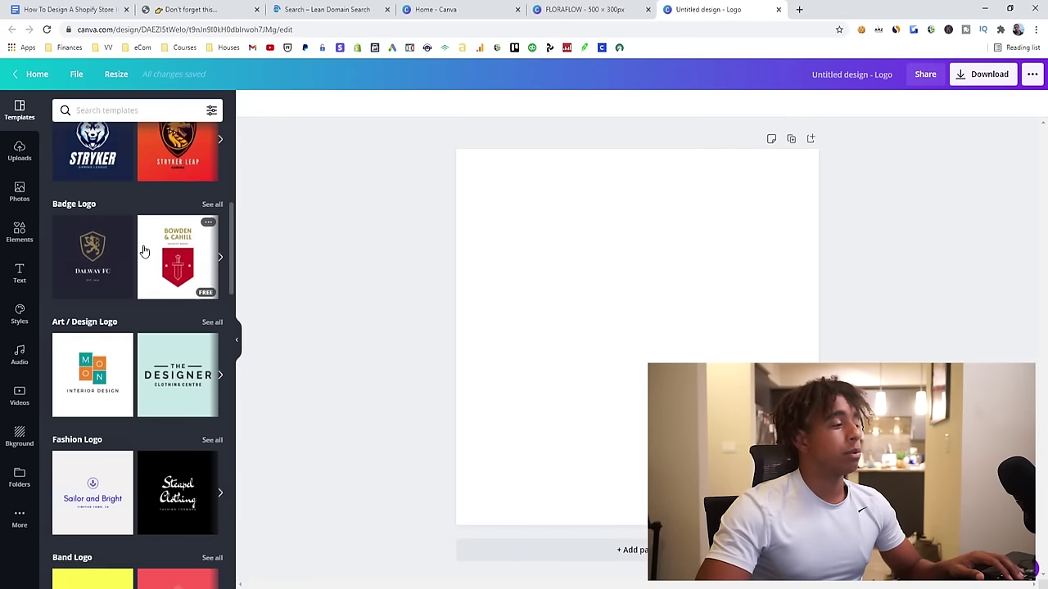
scroll(143, 251, down, 5)
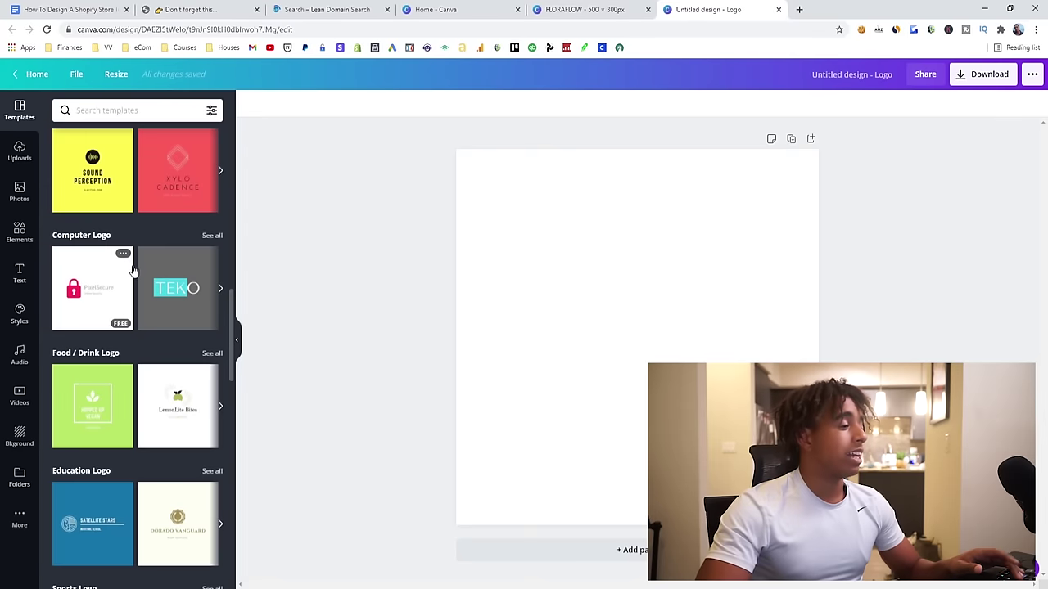
scroll(133, 270, down, 10)
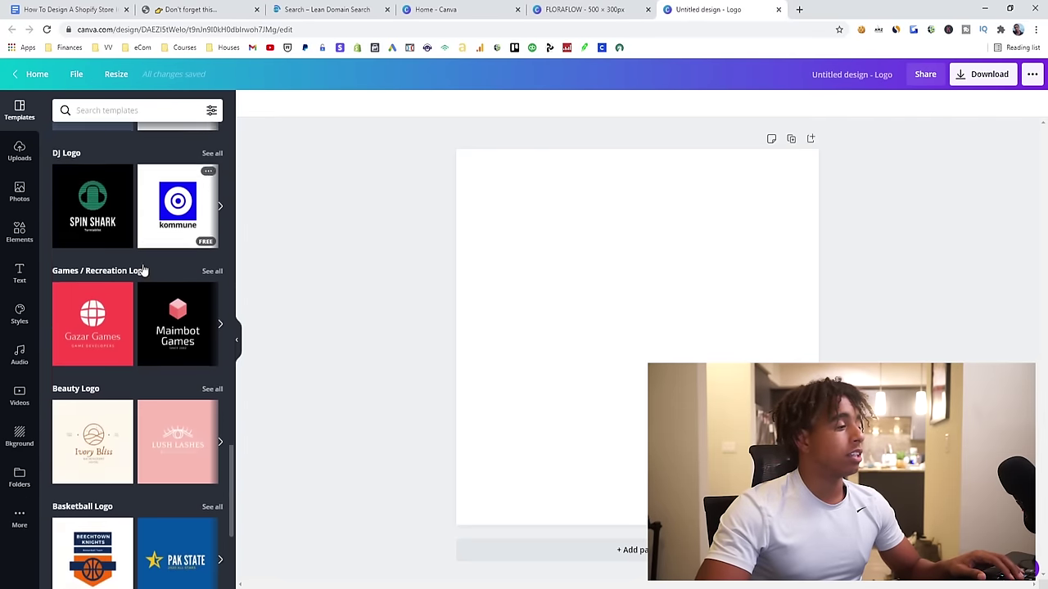
scroll(140, 270, down, 10)
click(135, 270)
scroll(168, 307, down, 3)
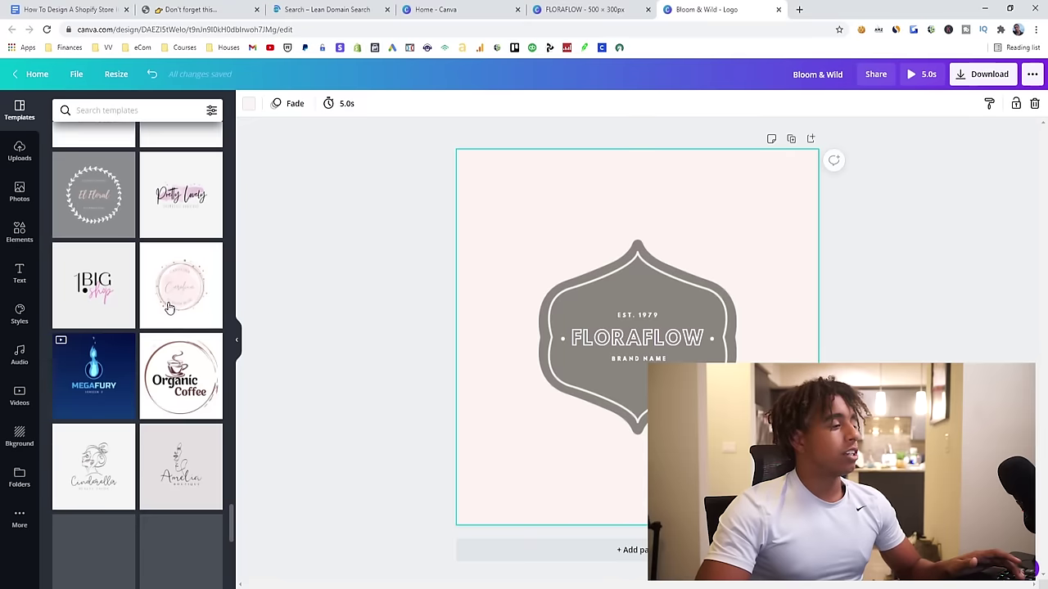
scroll(169, 294, down, 4)
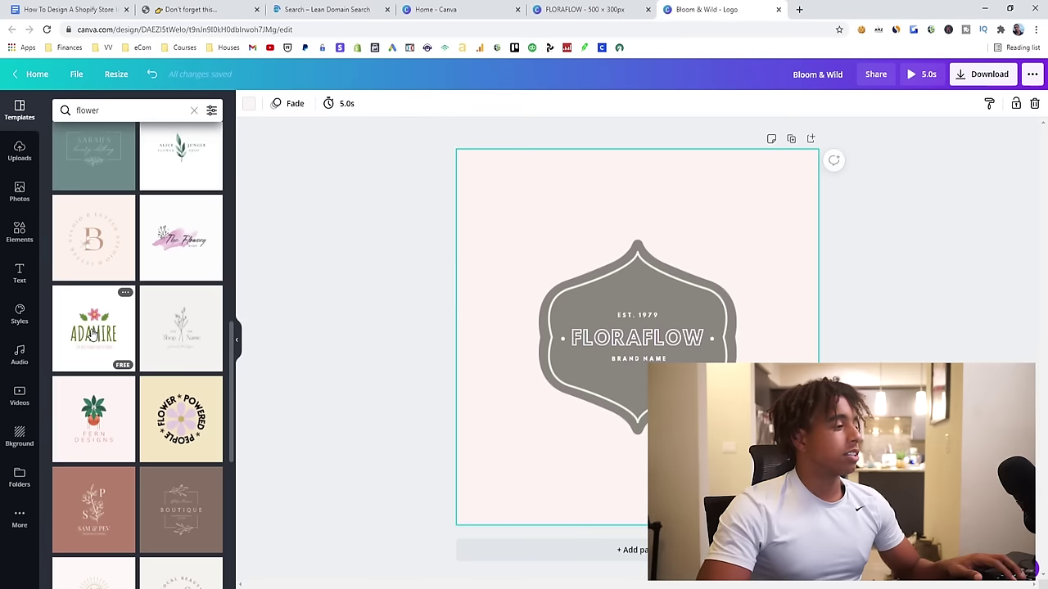
click(93, 325)
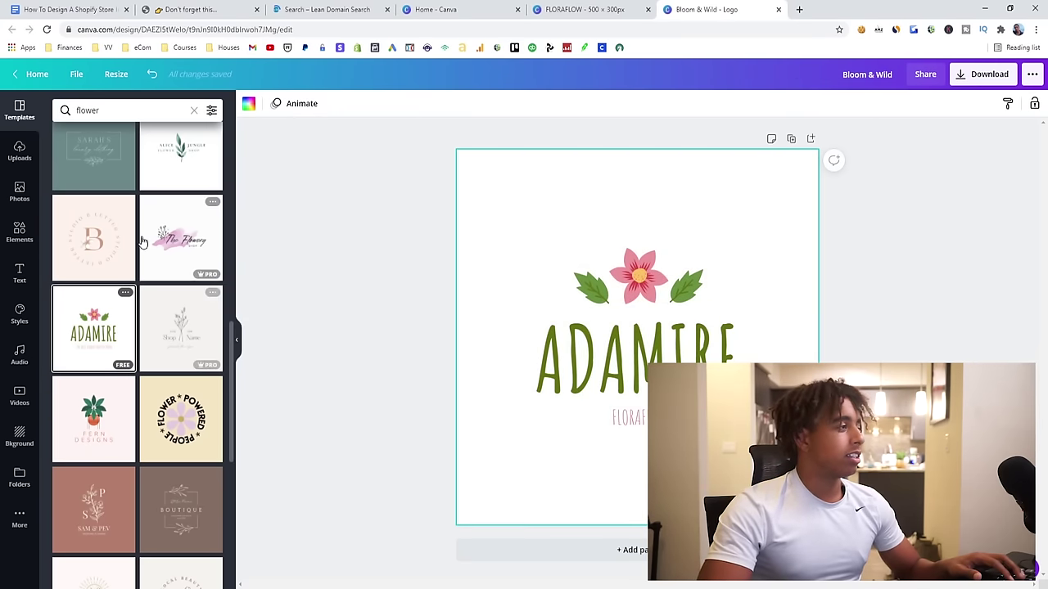
- Change the heading to FLORA FLOW, widen and centre it, and delete the subtitle
scroll(138, 265, up, 4)
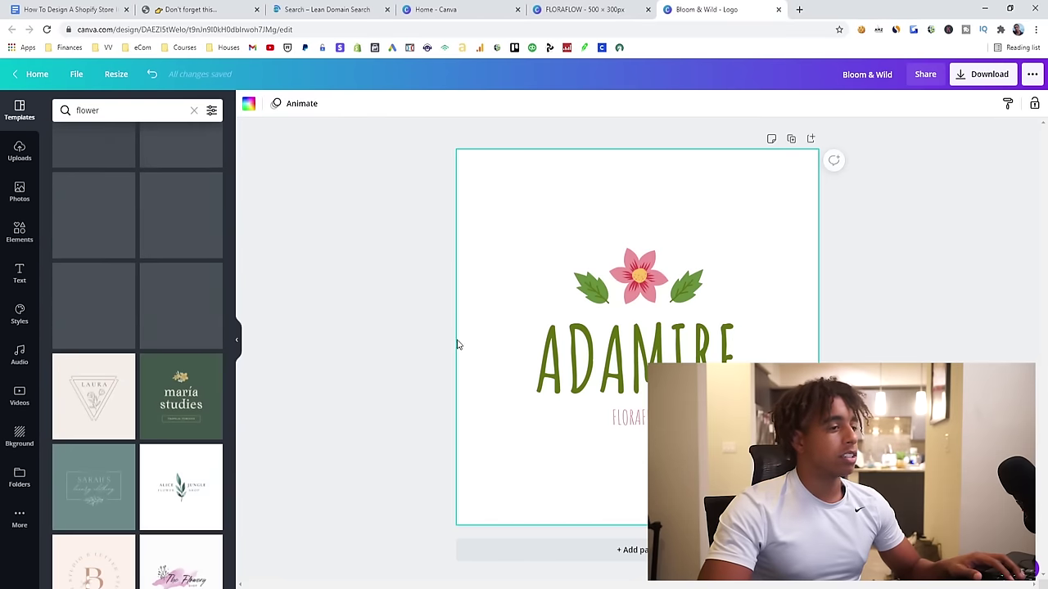
double_click(607, 365)
text(FLORA FLOW)
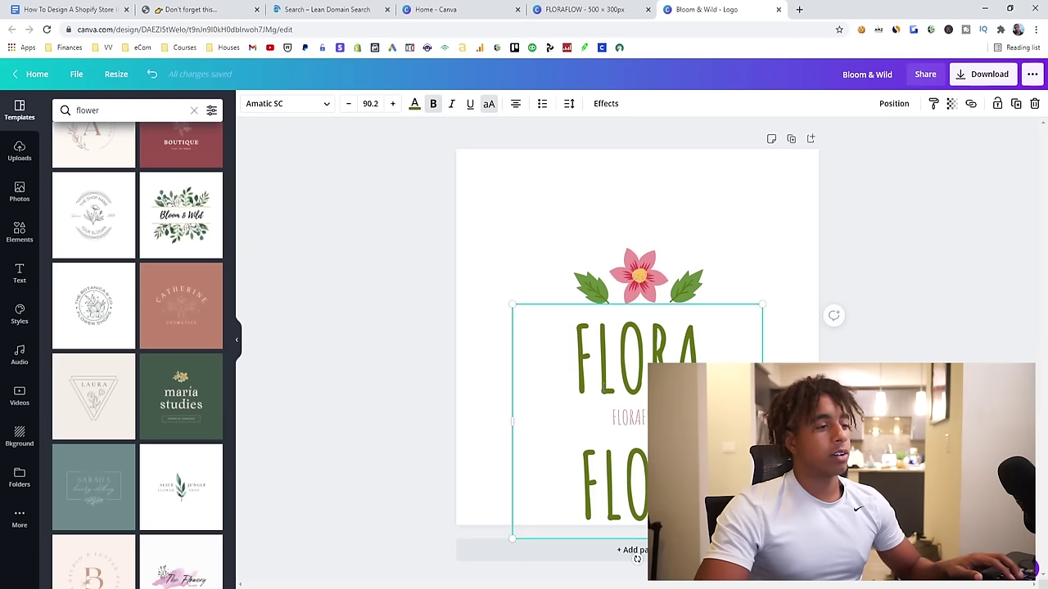
drag(509, 420, 486, 420)
drag(581, 385, 593, 385)
click(622, 418)
key(Delete)
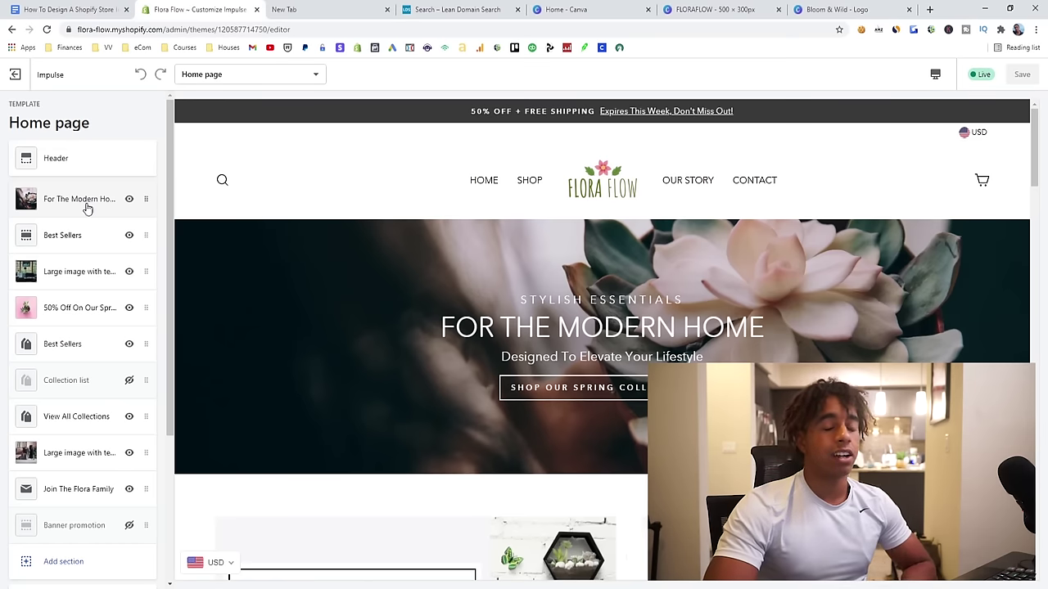
- Open the For The Modern Home slide settings in the theme editor
click(88, 209)
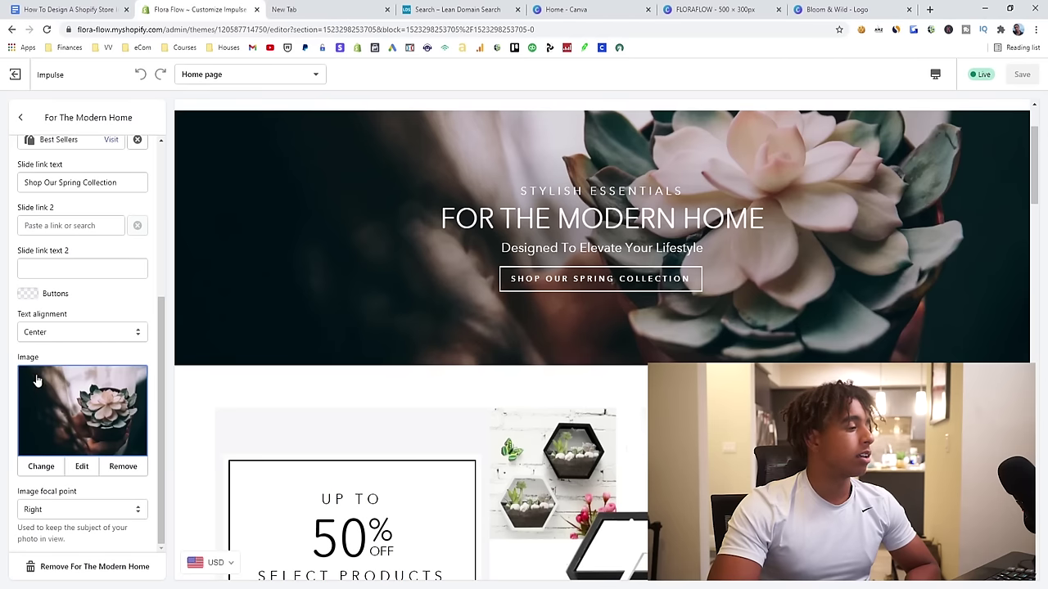
- Replace the hero slide image with a purple flower free stock image found by searching 'flower'
click(49, 467)
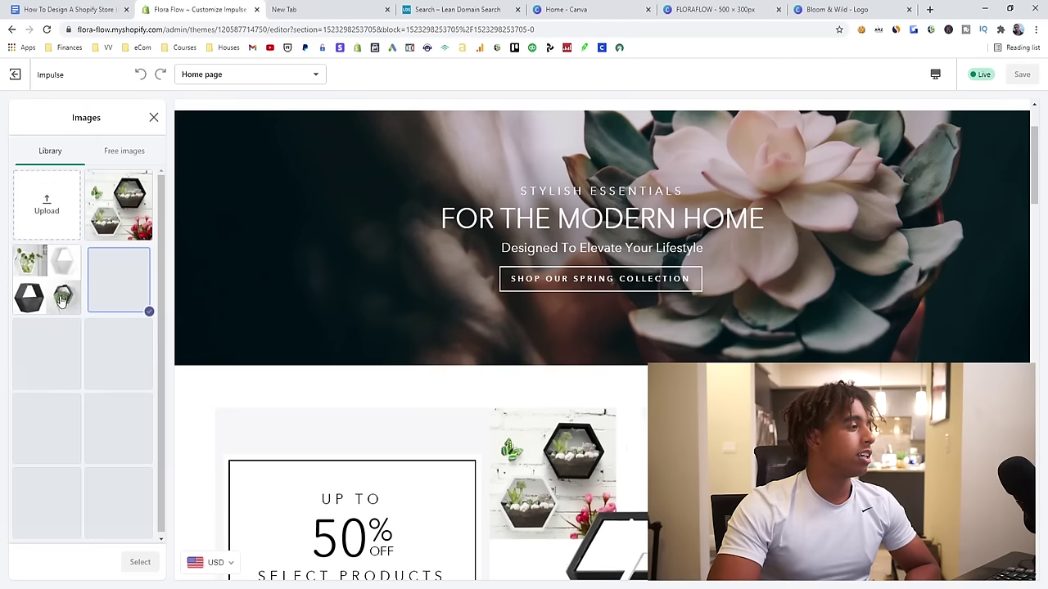
click(123, 150)
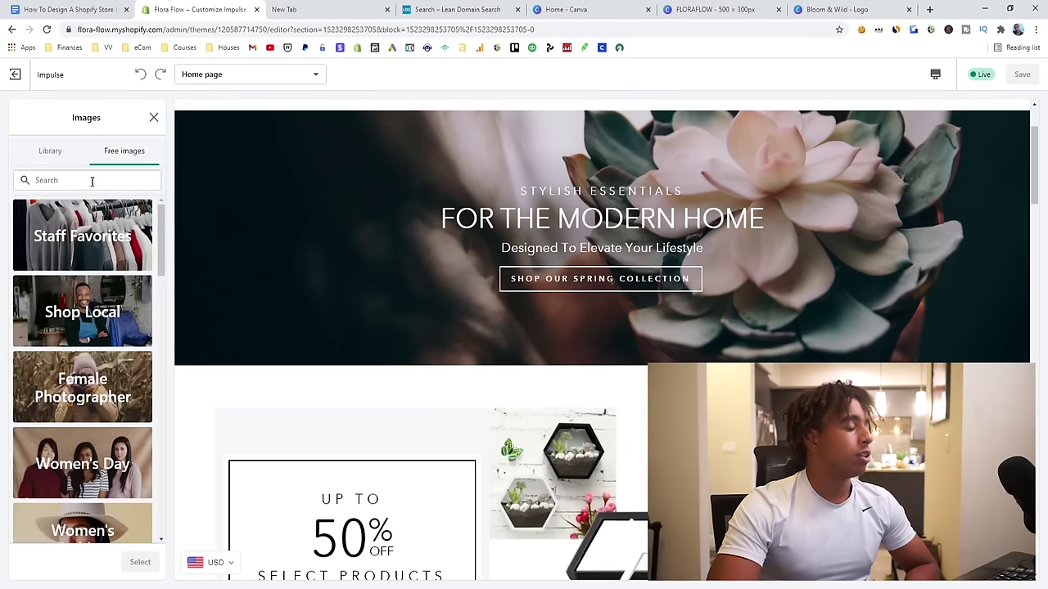
click(92, 182)
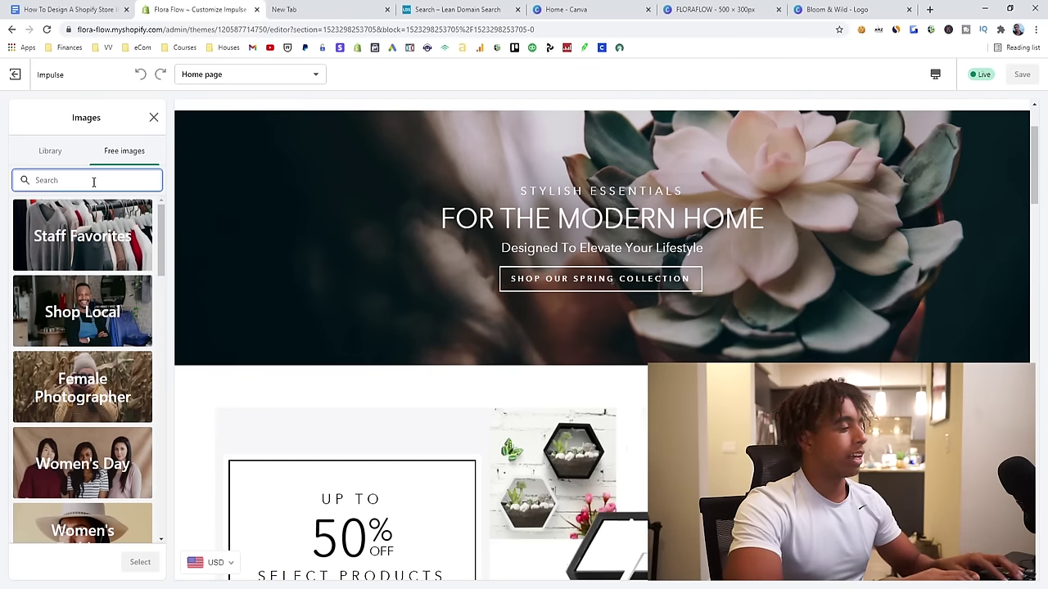
text(flower)
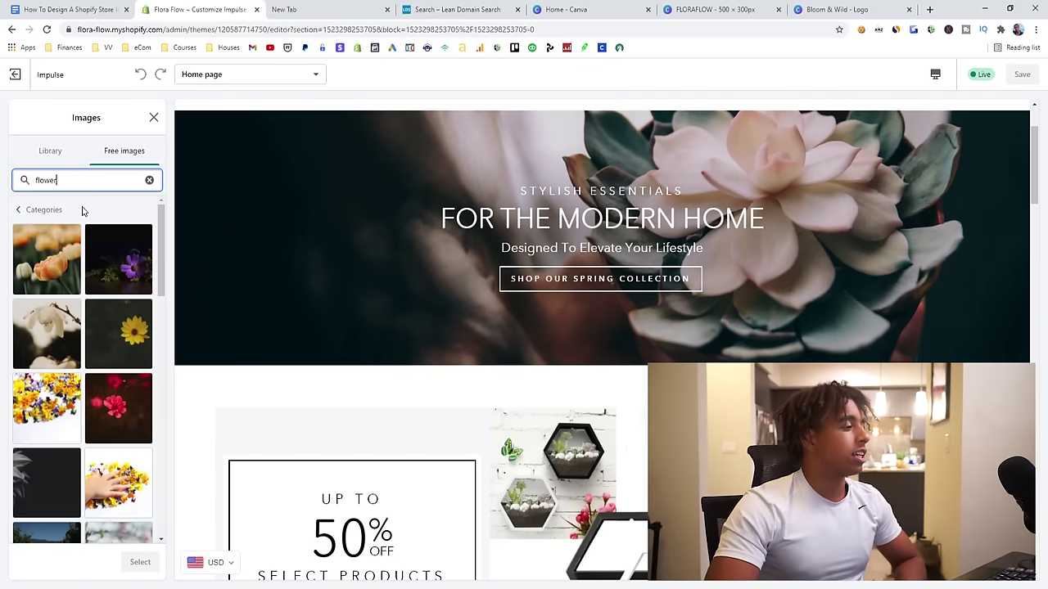
click(105, 268)
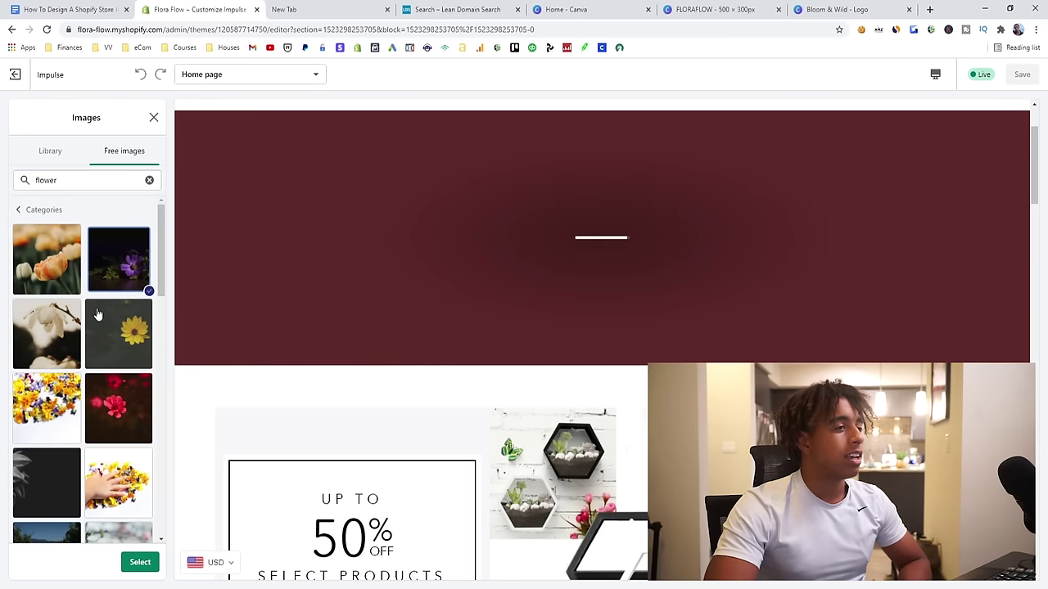
scroll(97, 315, down, 3)
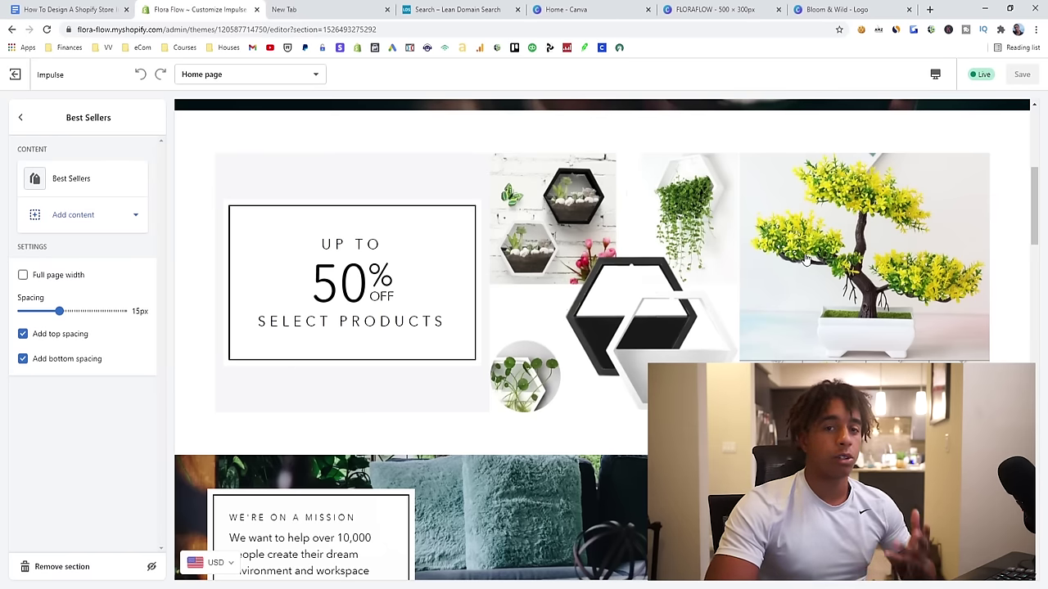
- Preview the collection linked from the Best Sellers banner, then return to the home page
click(757, 259)
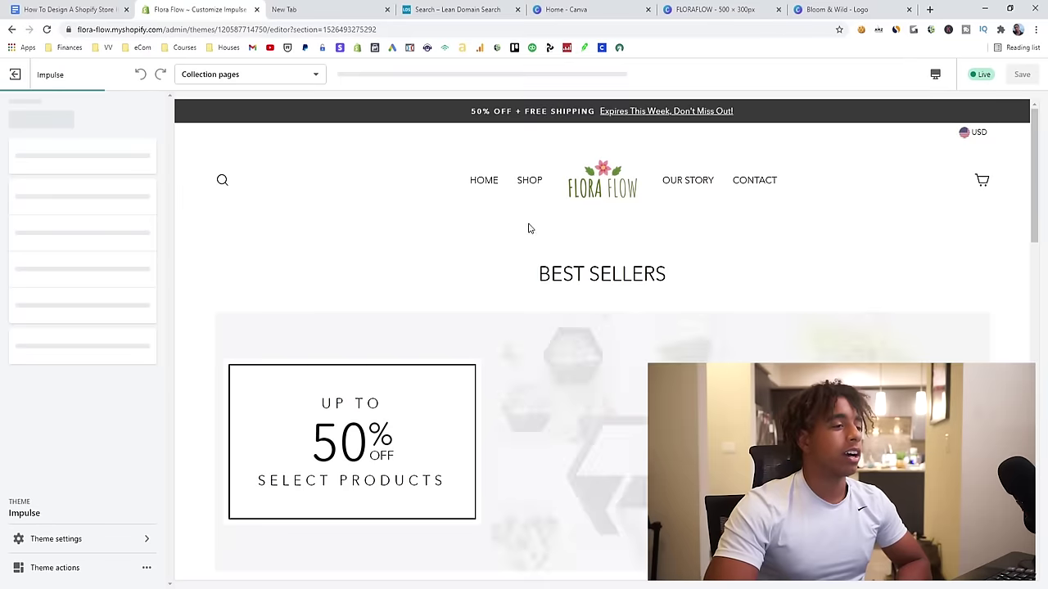
scroll(578, 306, down, 10)
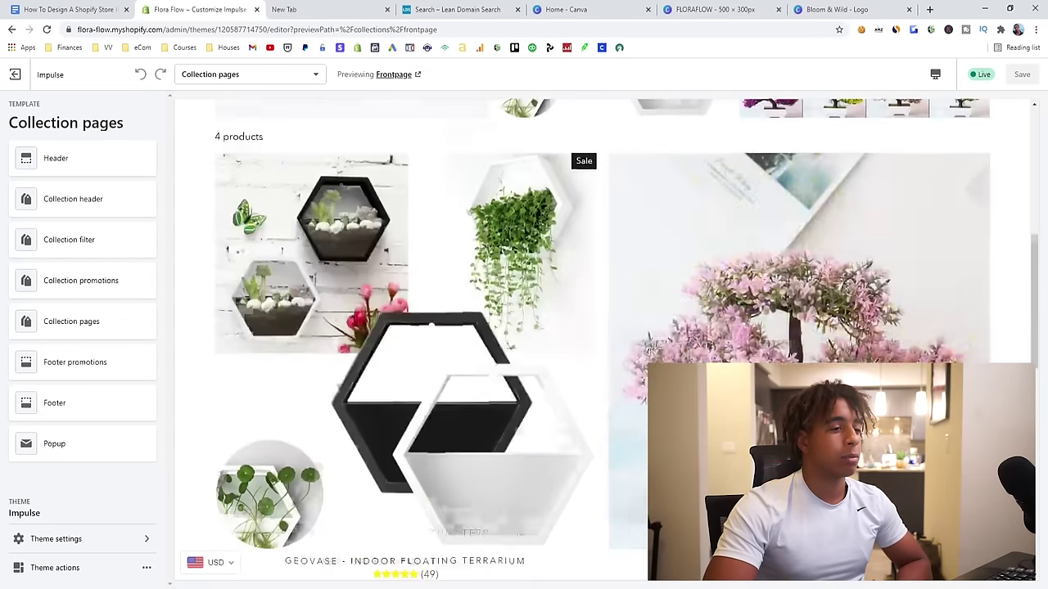
scroll(622, 344, down, 3)
scroll(610, 328, up, 8)
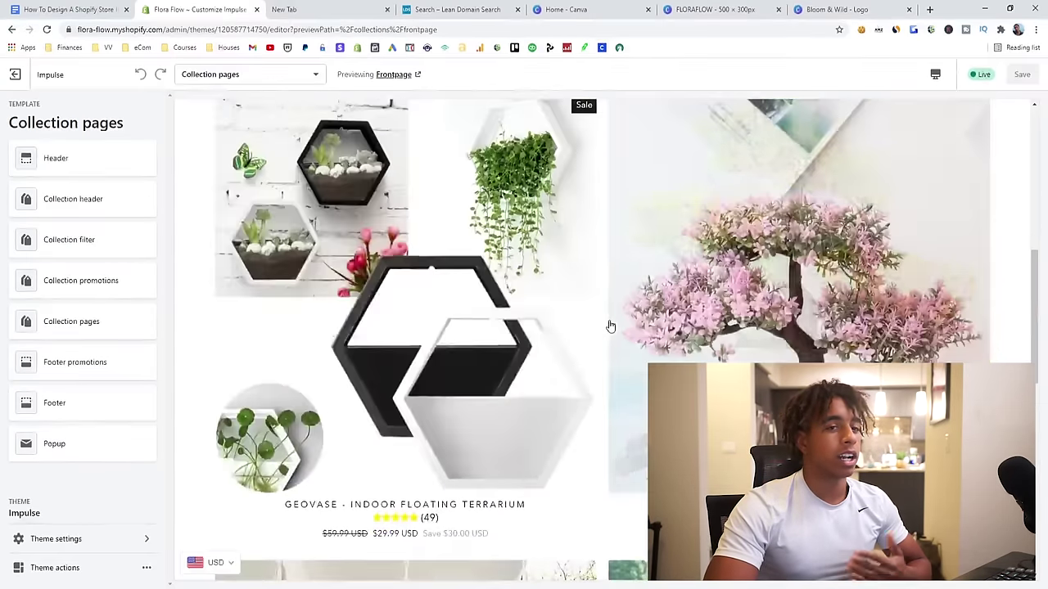
key(alt+Left)
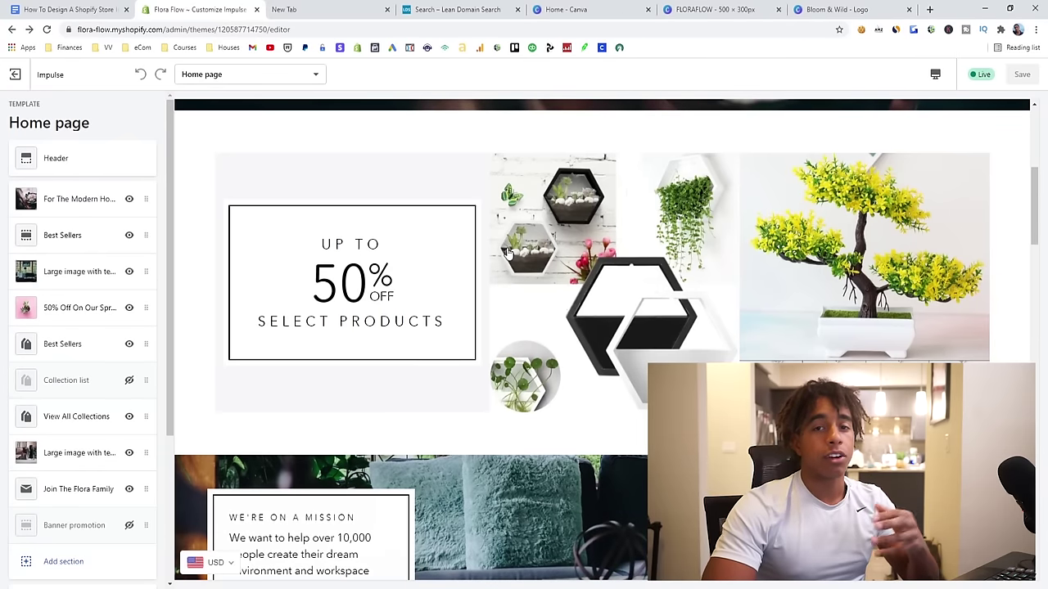
- Open the Best Sellers banner content settings, then the We're On A Mission image section
click(71, 236)
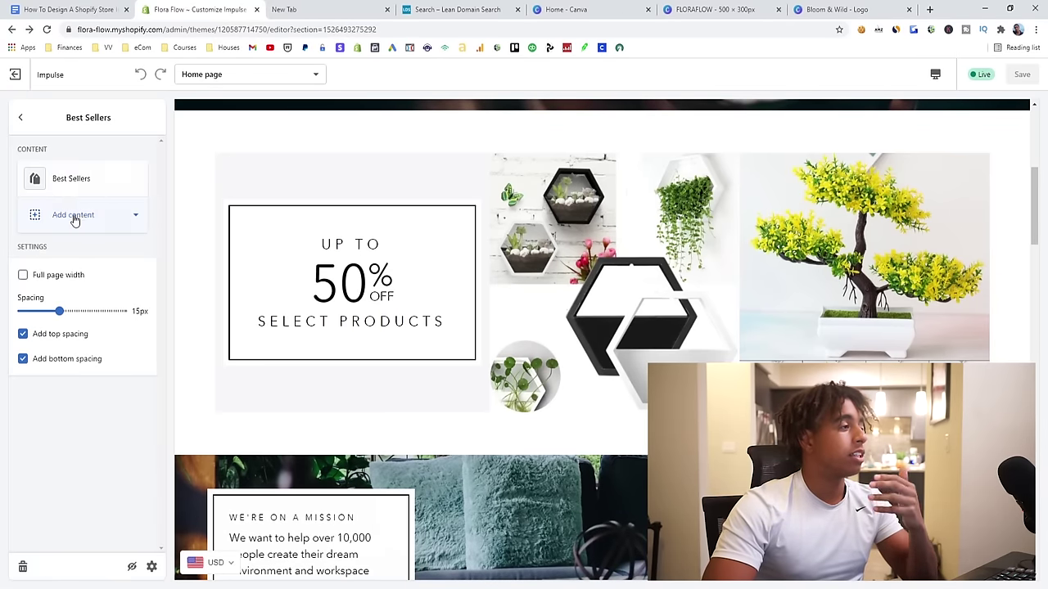
click(74, 180)
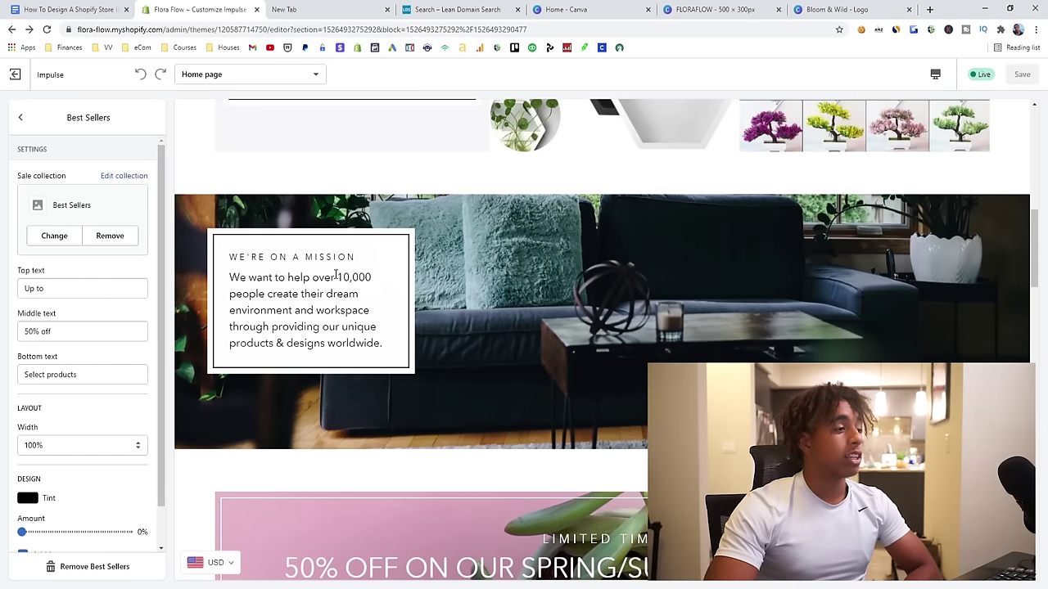
click(314, 333)
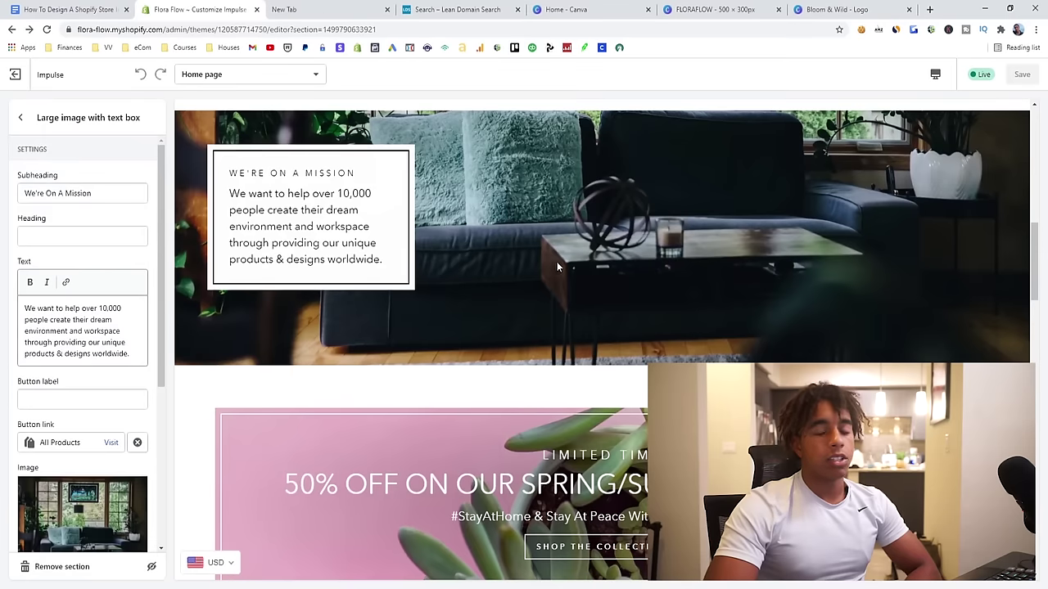
- Scroll through the home page preview, highlighting the #StayAtHome sale banner subtitle
scroll(125, 381, down, 2)
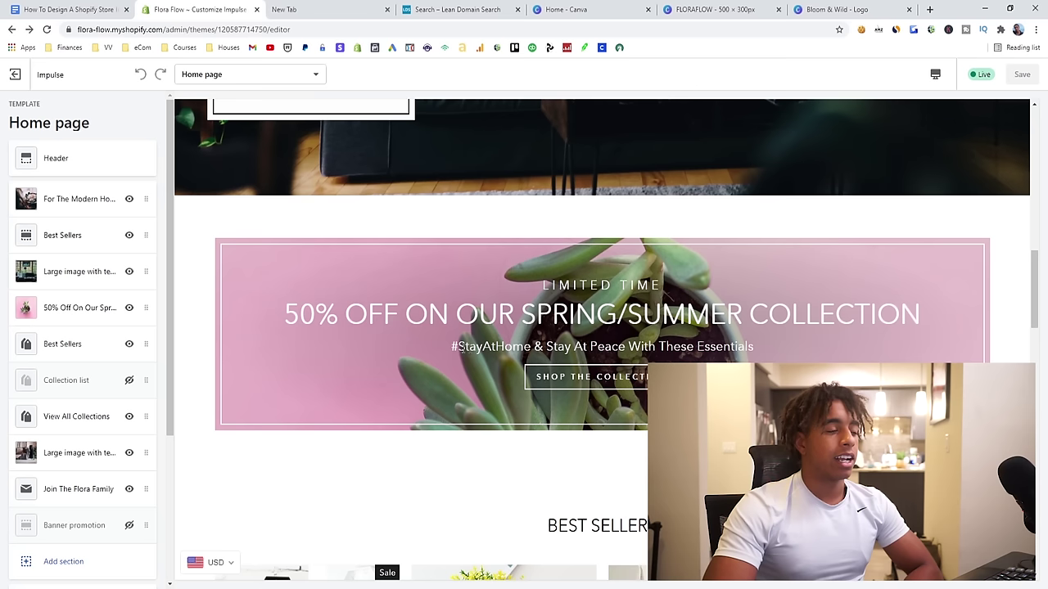
drag(452, 347, 731, 349)
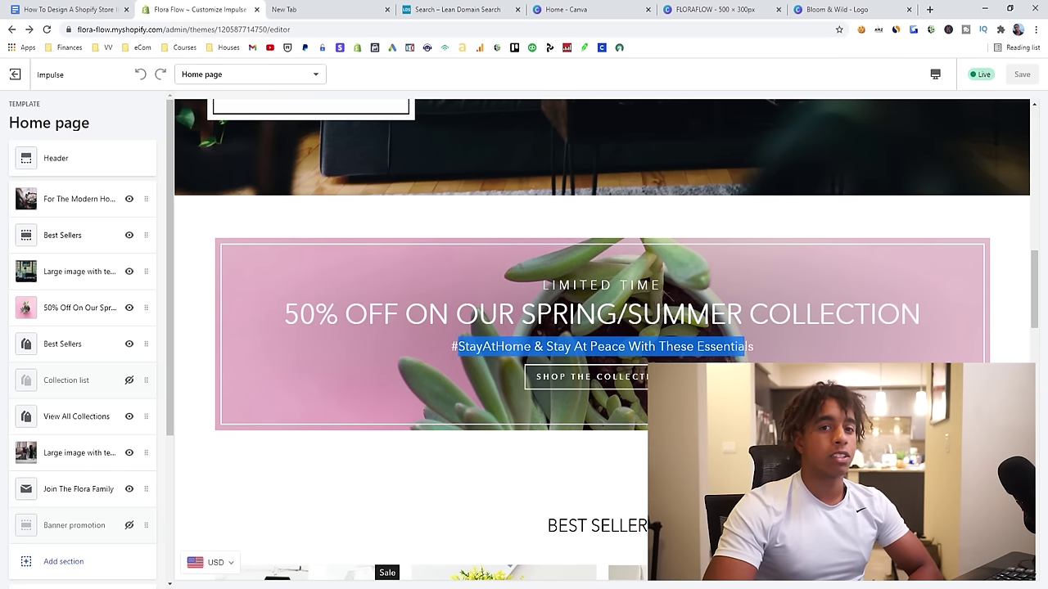
scroll(471, 233, down, 3)
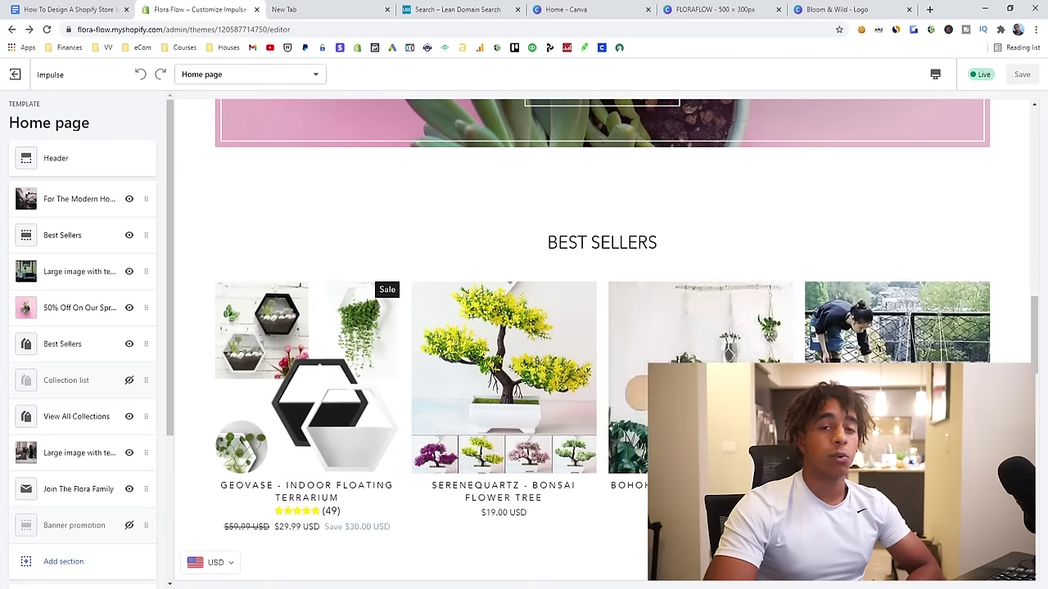
scroll(627, 481, down, 1)
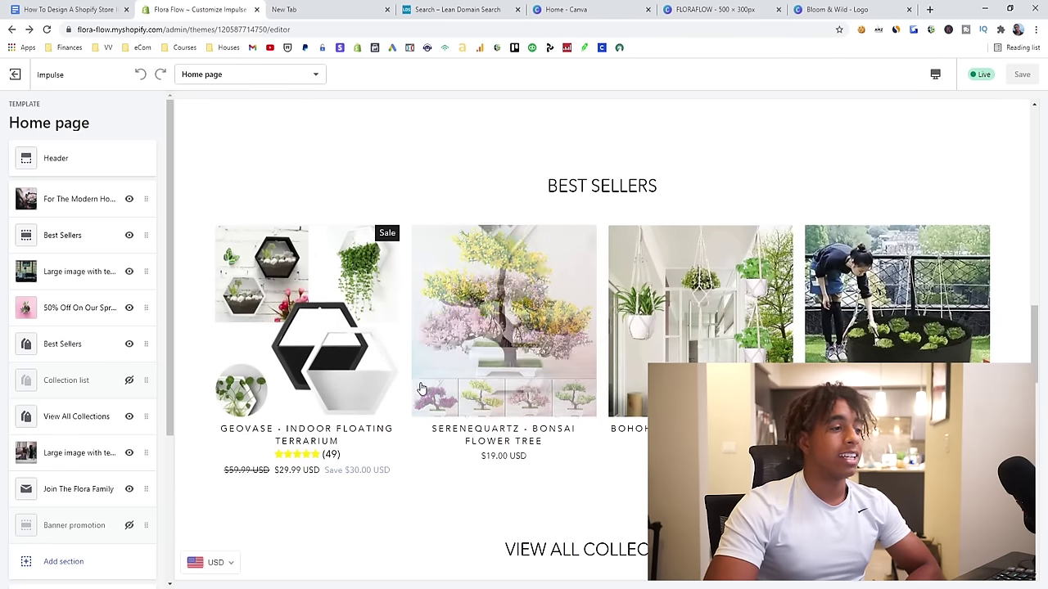
scroll(747, 356, down, 5)
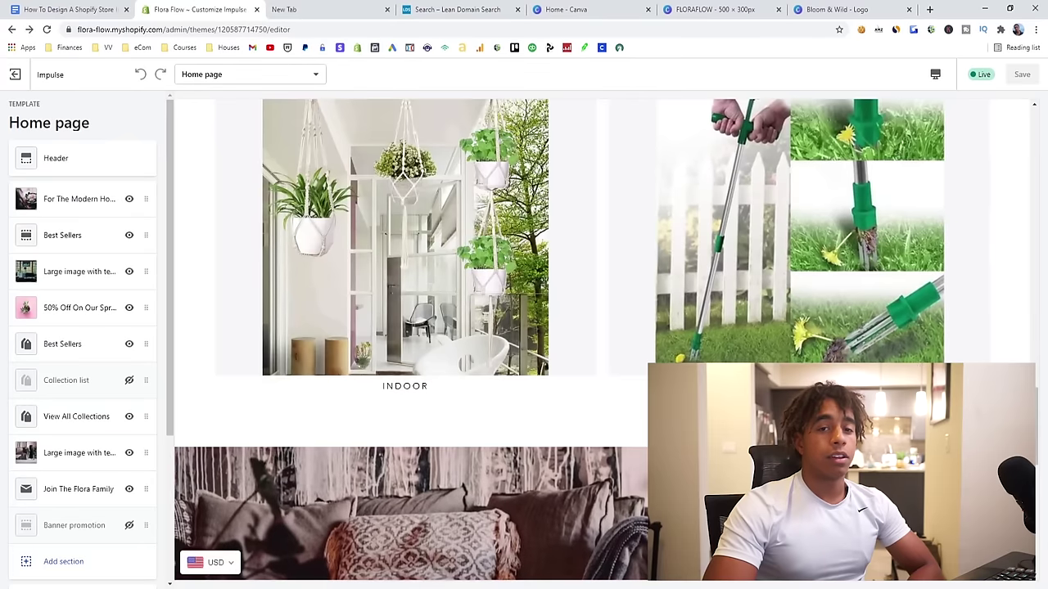
scroll(599, 354, up, 1)
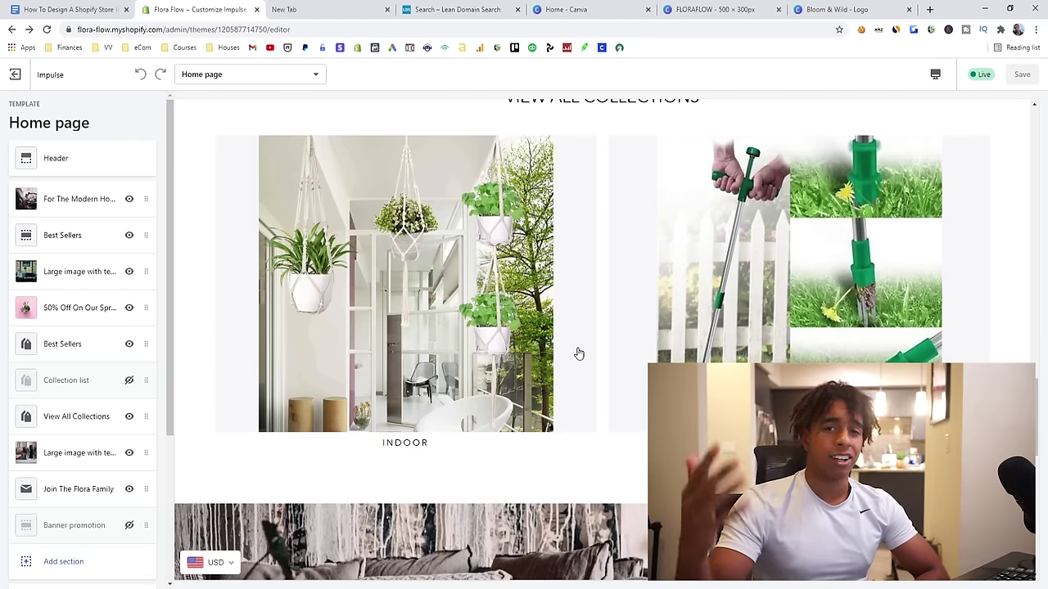
scroll(678, 357, down, 3)
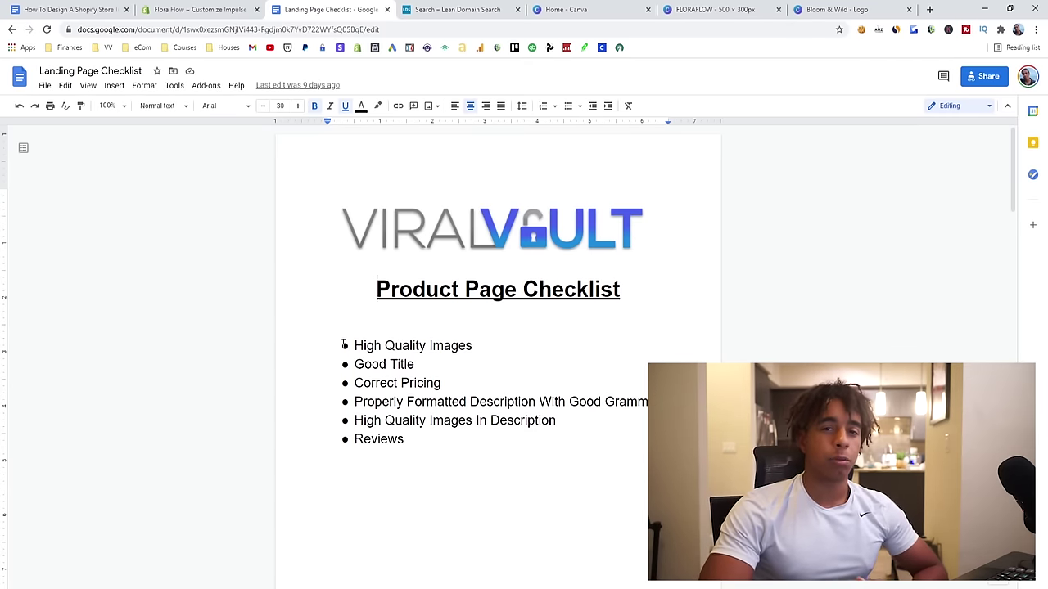
drag(410, 348, 462, 359)
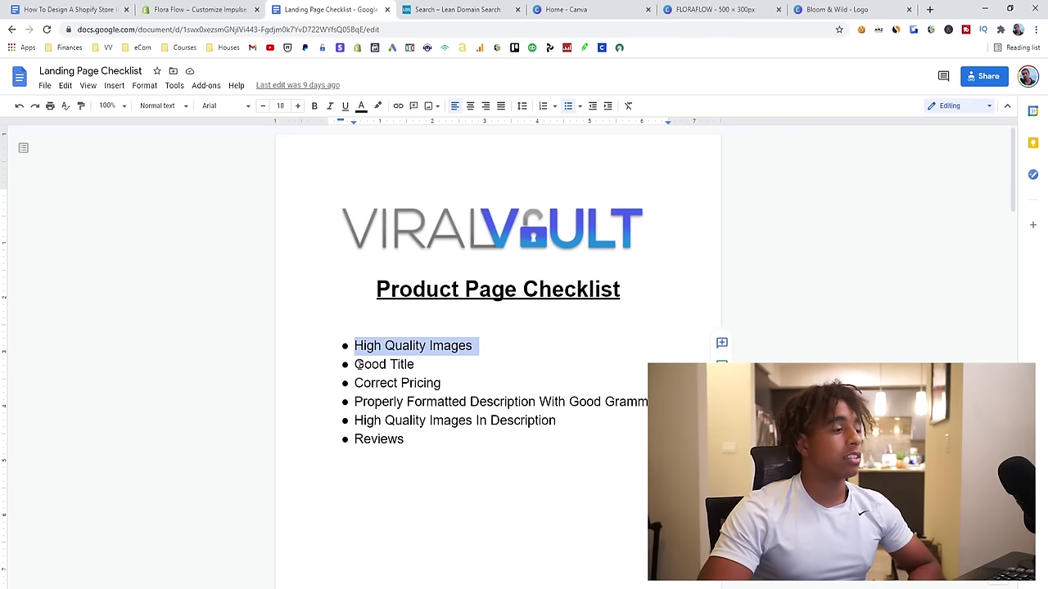
drag(358, 366, 403, 385)
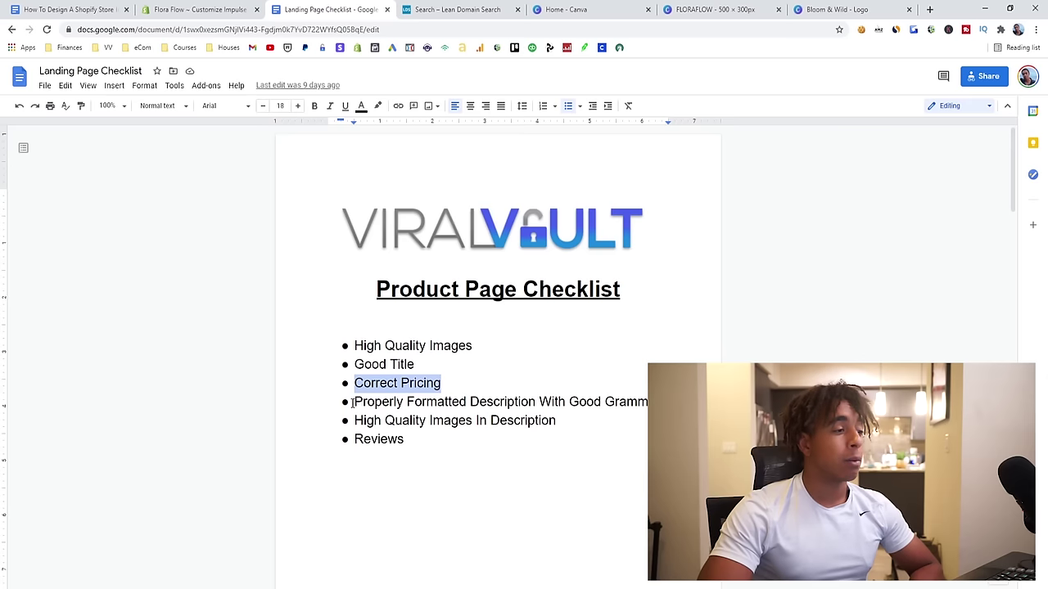
drag(352, 402, 532, 400)
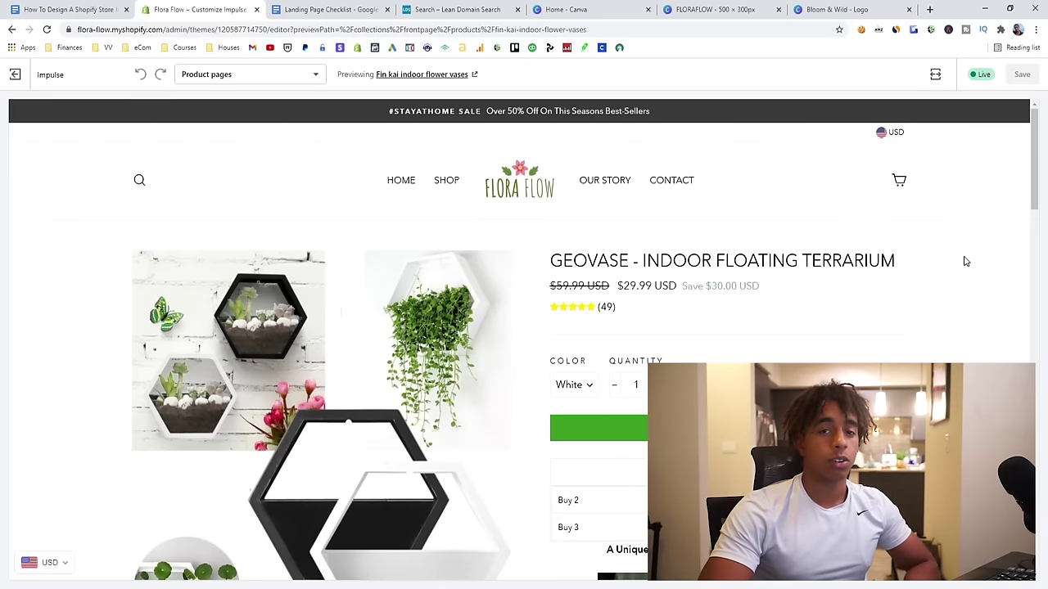
- Scroll through the GeoVase floating terrarium product page preview
scroll(819, 266, down, 1)
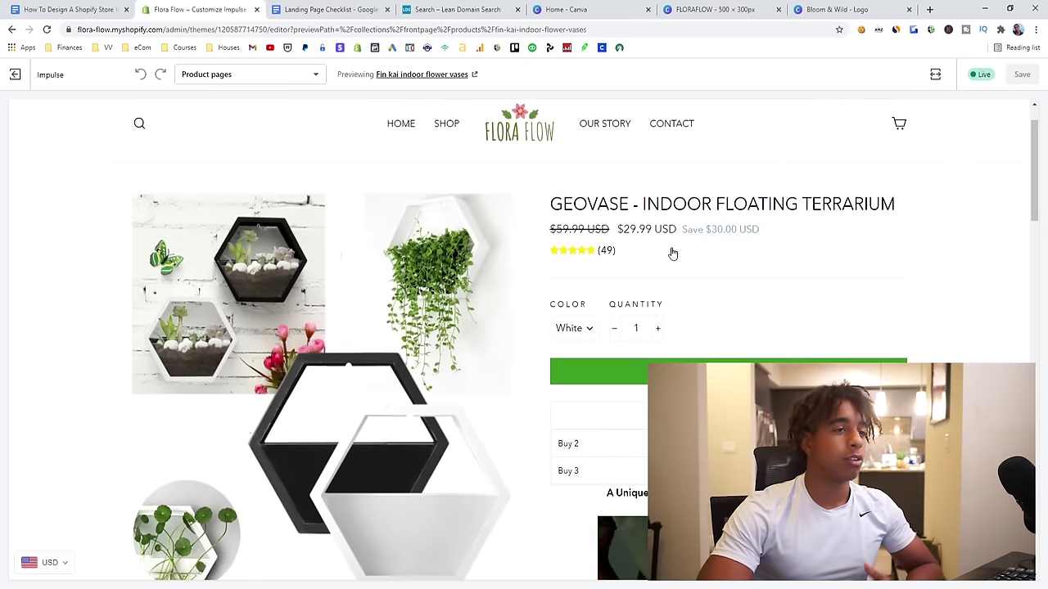
scroll(424, 246, down, 1)
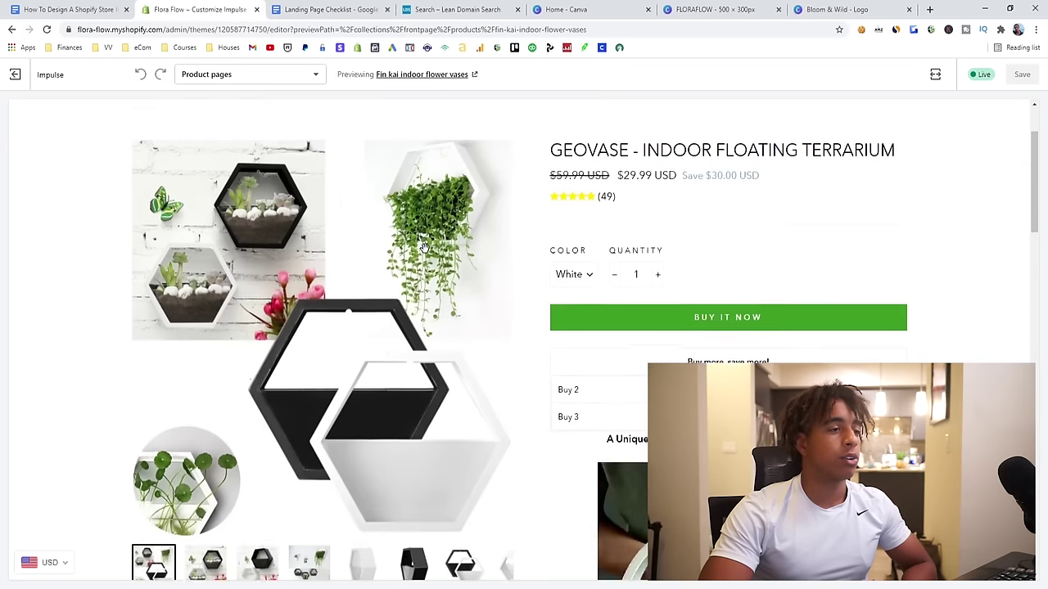
scroll(424, 246, down, 4)
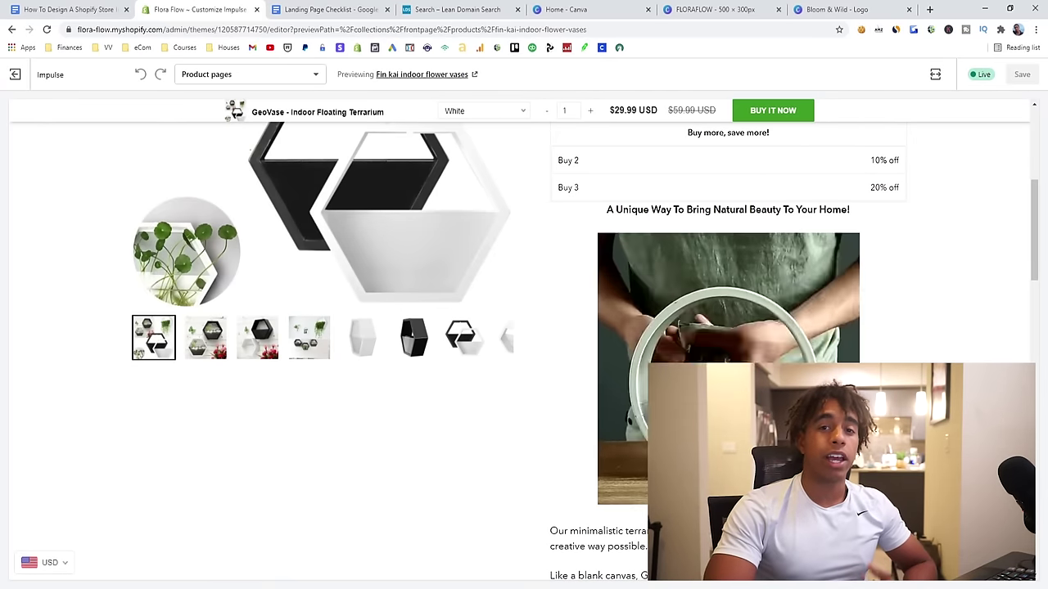
scroll(580, 281, up, 4)
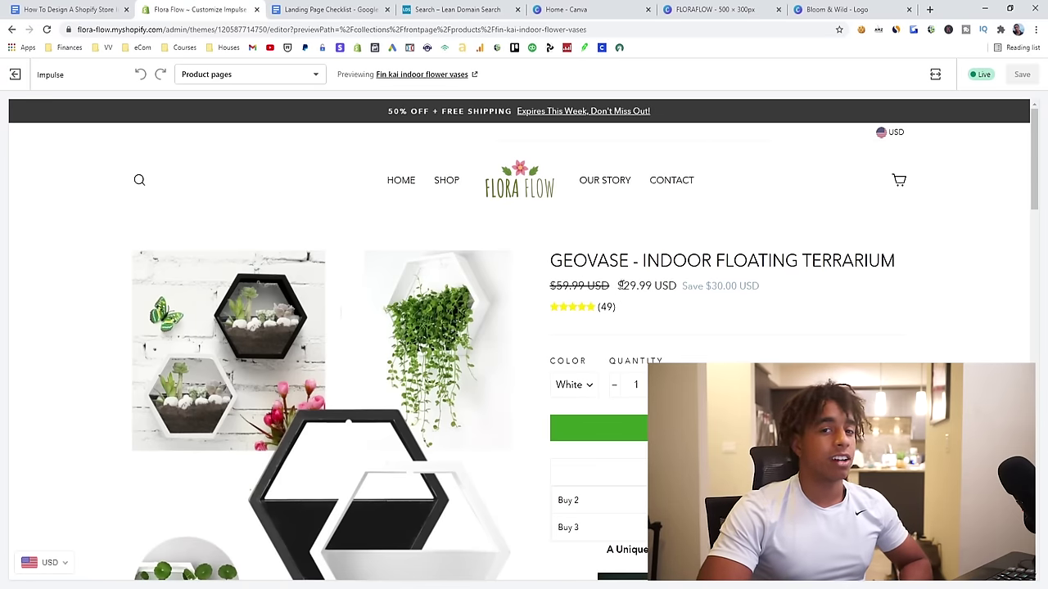
scroll(530, 302, down, 2)
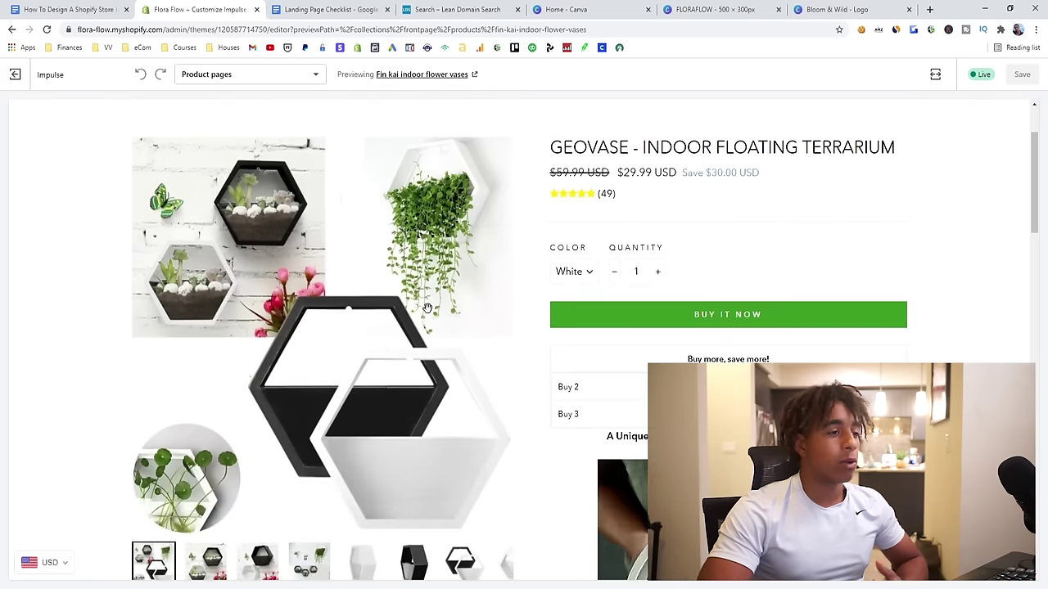
scroll(428, 308, down, 2)
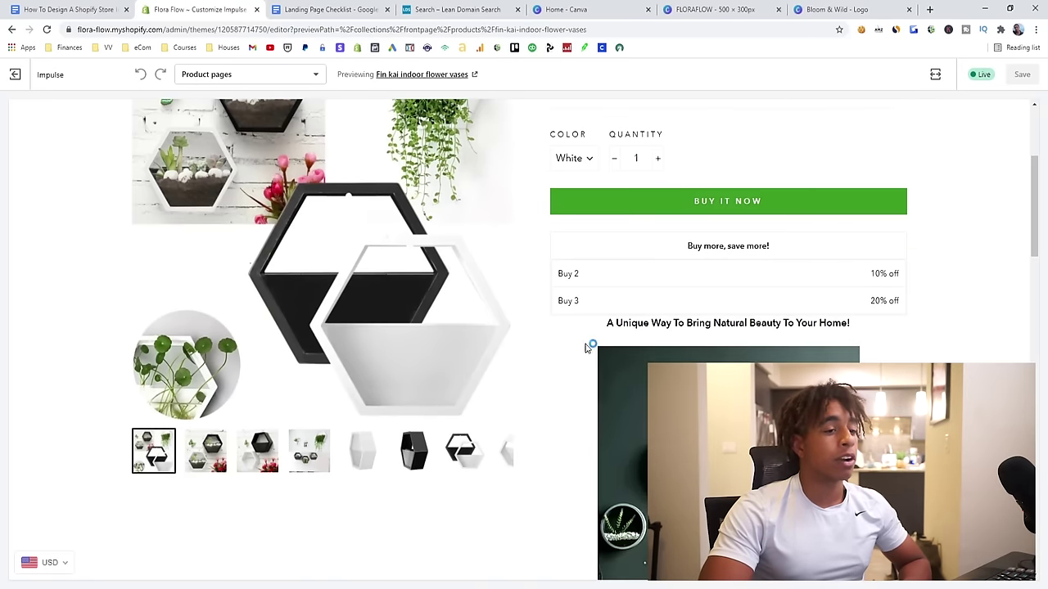
scroll(586, 348, down, 2)
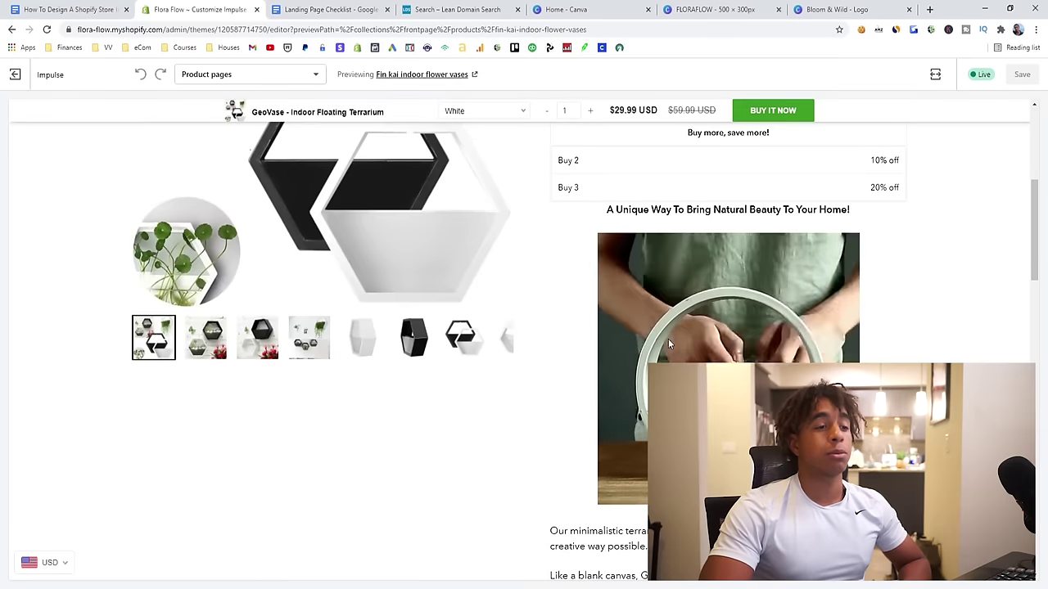
scroll(668, 343, up, 4)
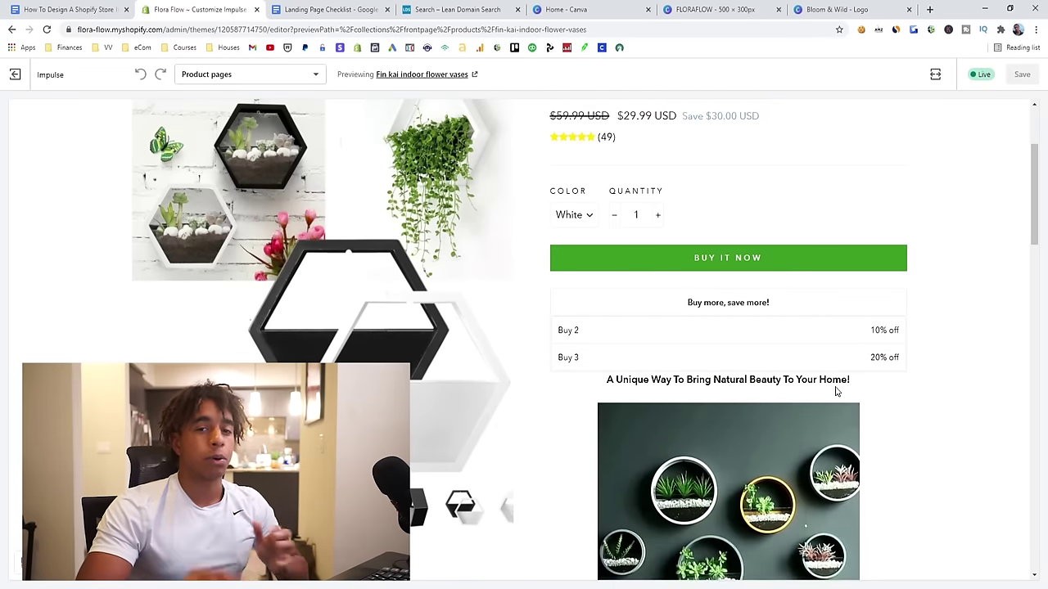
scroll(835, 391, down, 2)
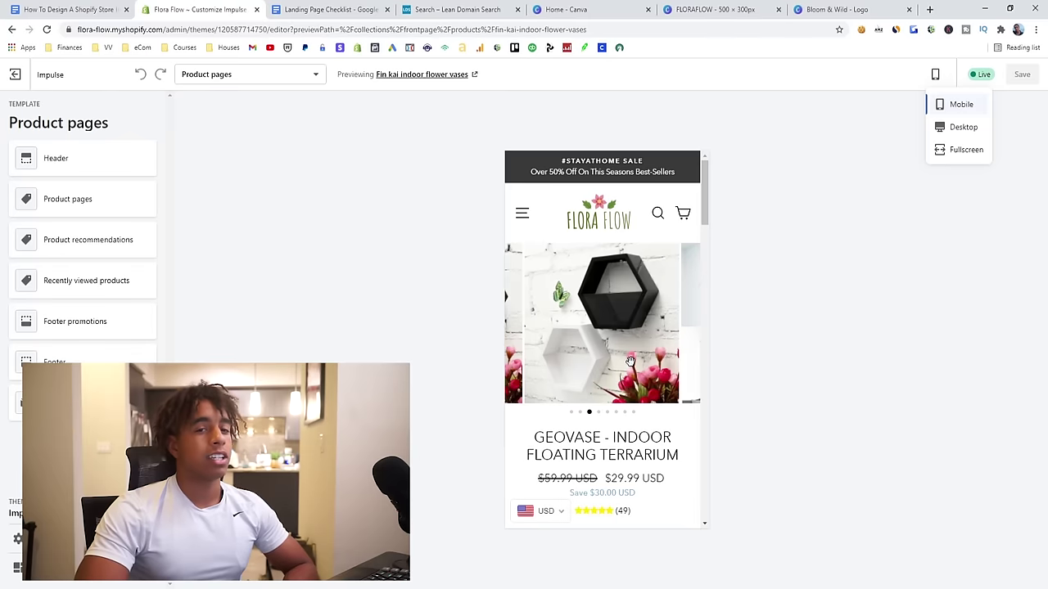
scroll(626, 363, down, 5)
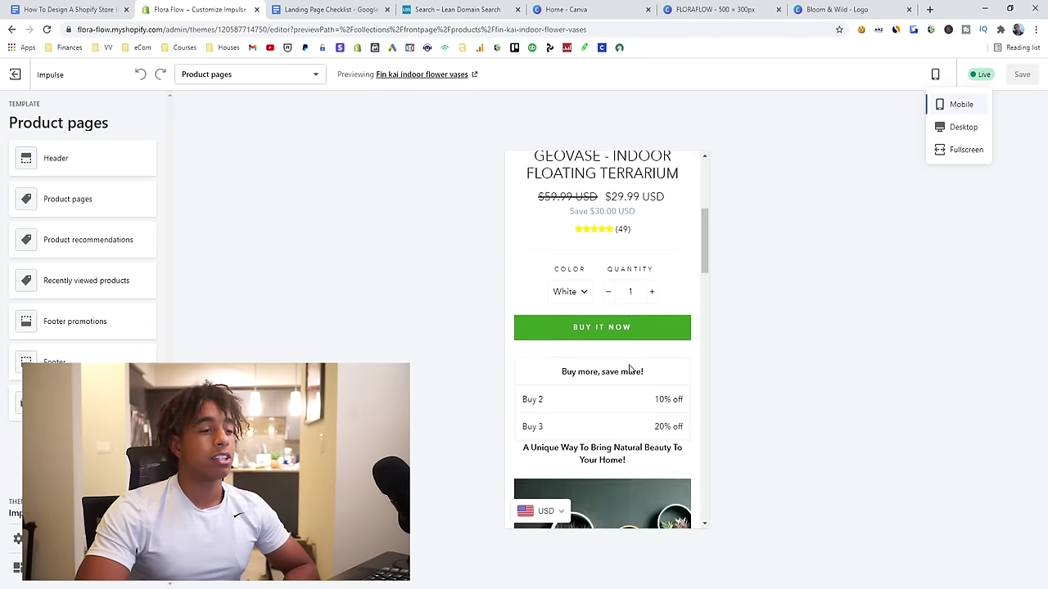
scroll(620, 357, down, 1)
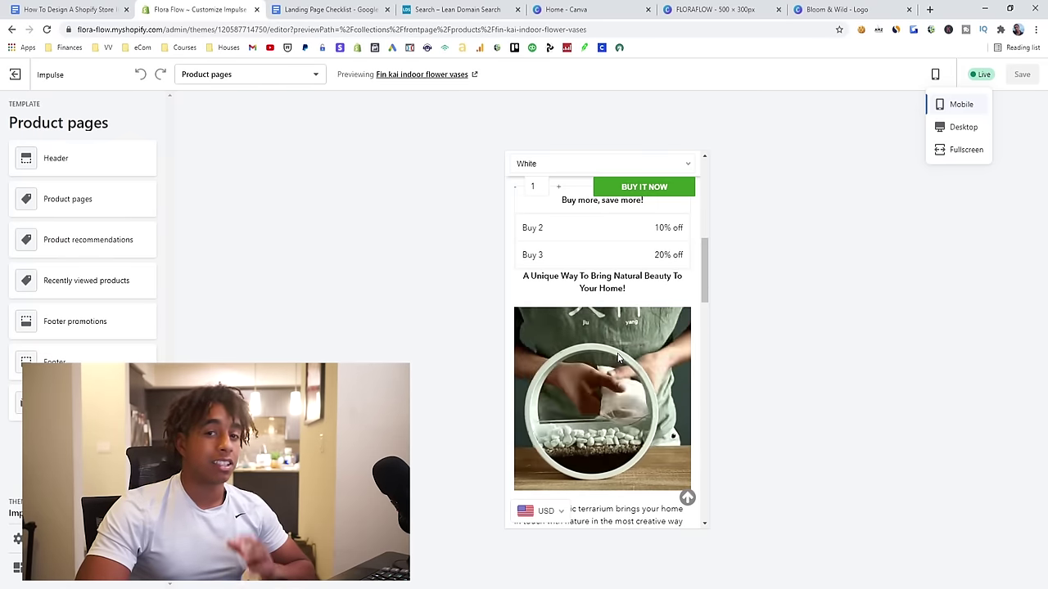
scroll(616, 352, down, 1)
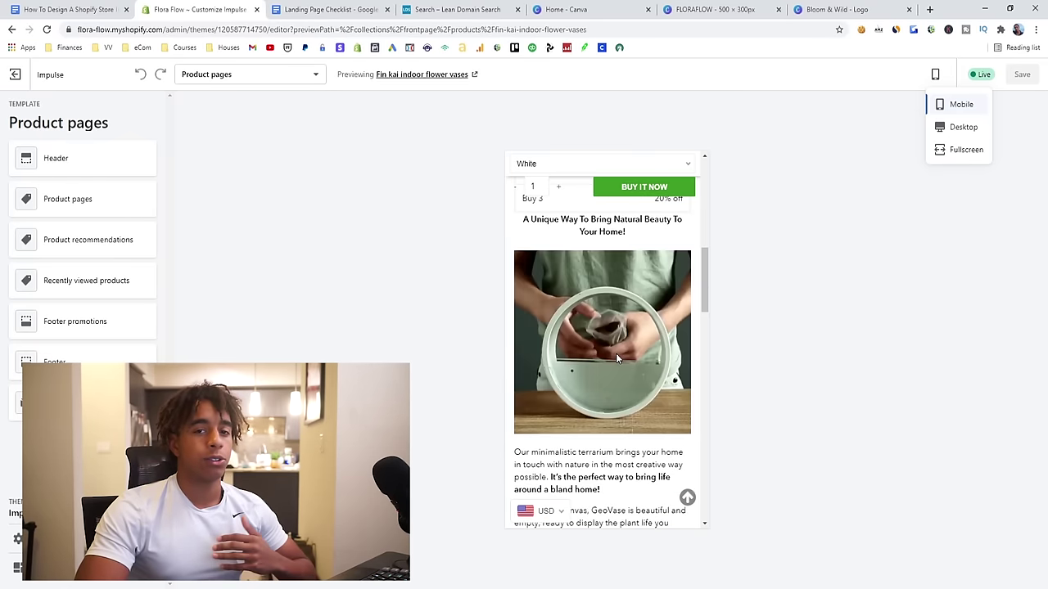
scroll(615, 348, down, 3)
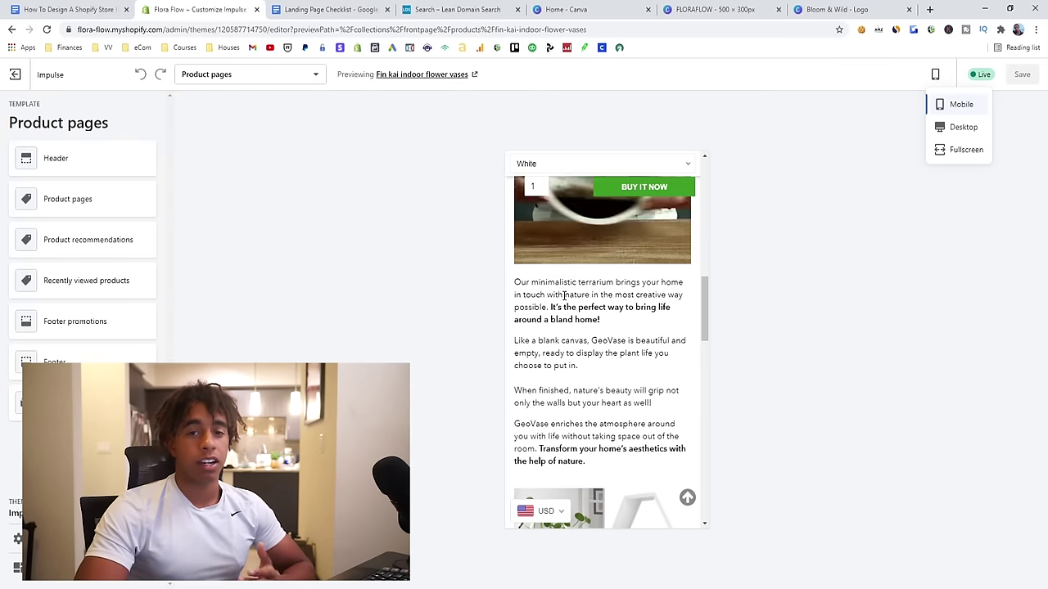
drag(558, 303, 602, 320)
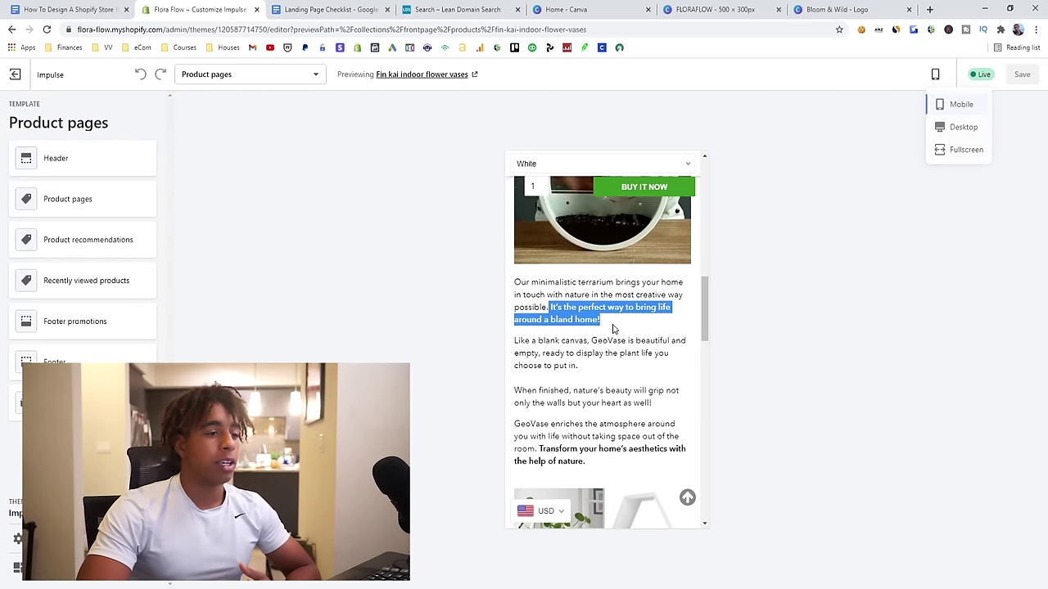
click(602, 321)
drag(539, 449, 586, 463)
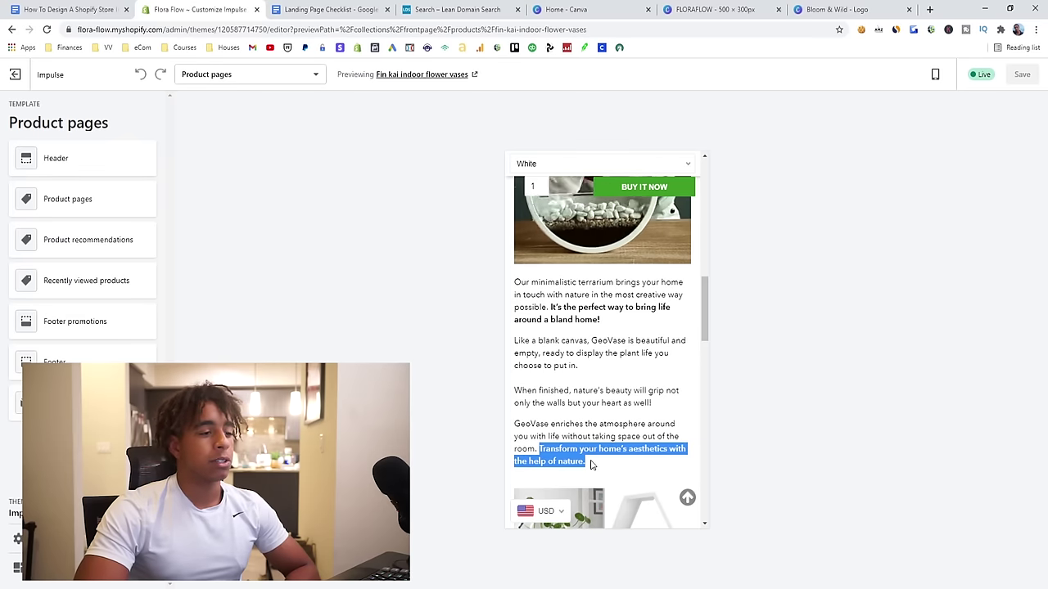
click(597, 465)
scroll(582, 420, down, 1)
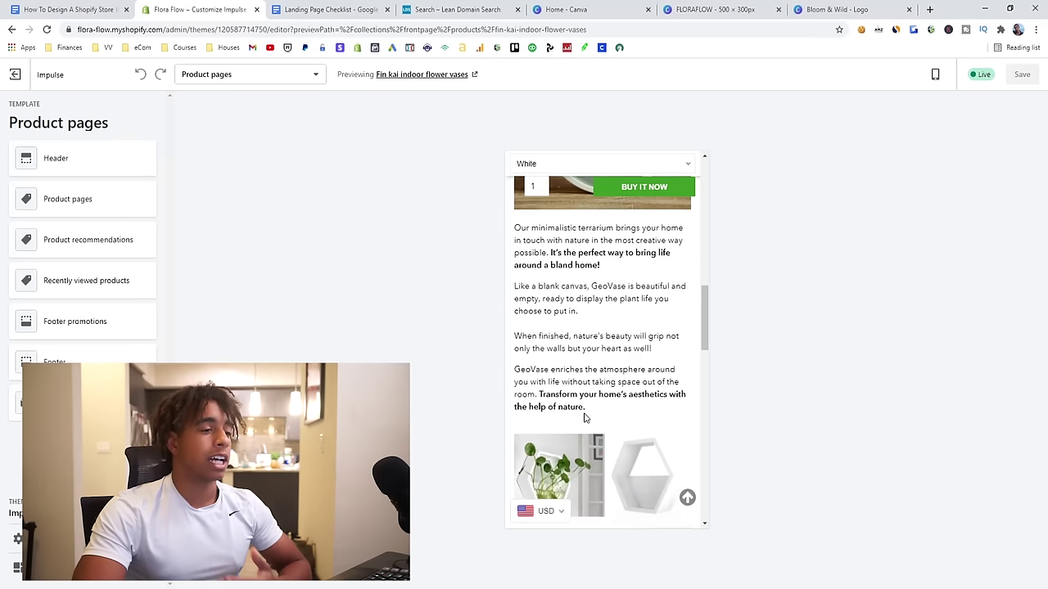
scroll(578, 344, up, 1)
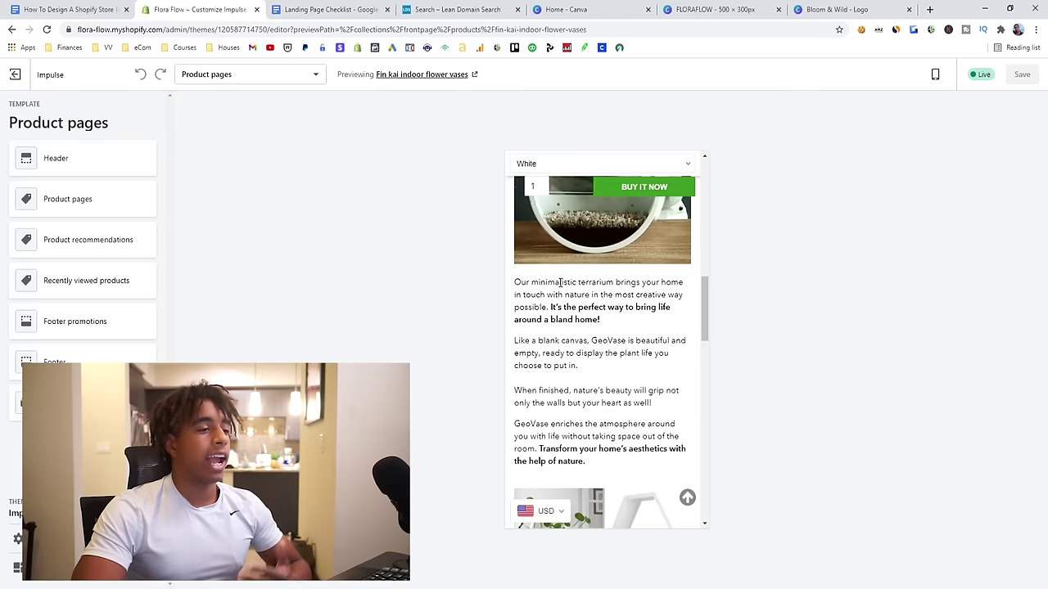
drag(550, 307, 615, 327)
click(614, 326)
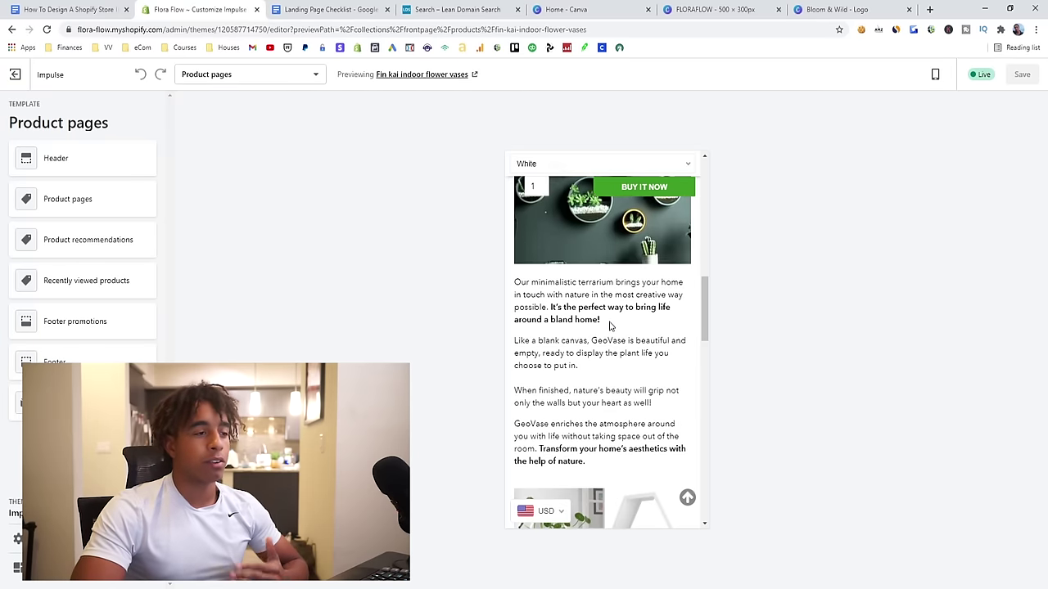
scroll(561, 338, down, 2)
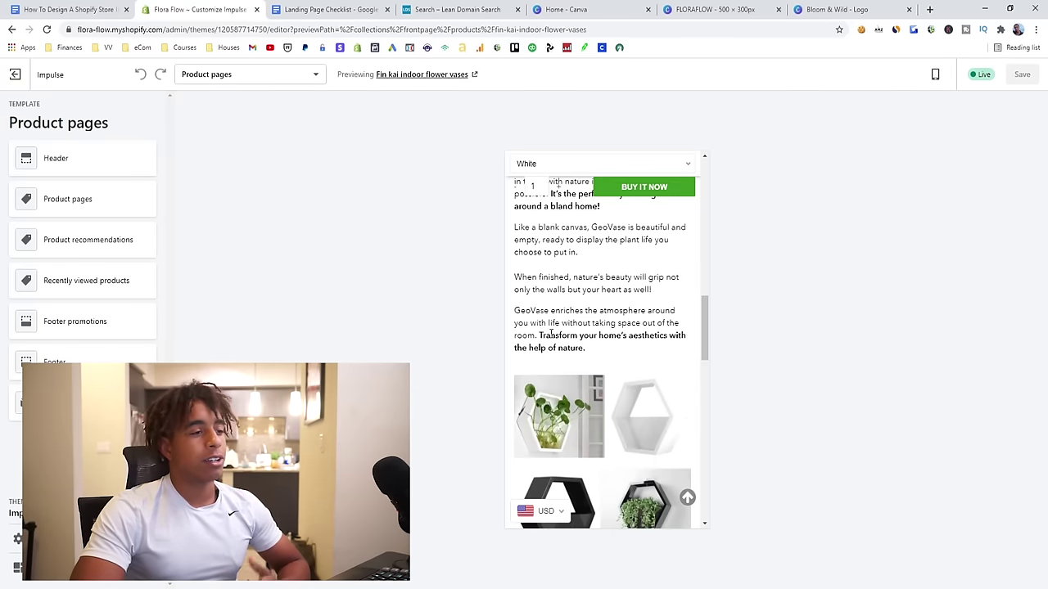
drag(541, 336, 598, 349)
click(605, 351)
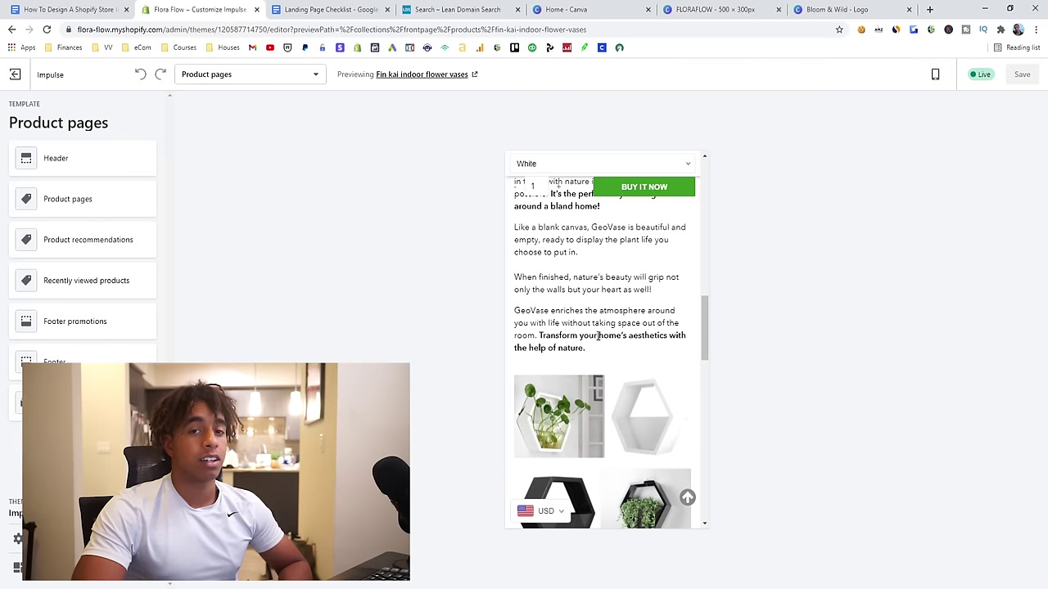
scroll(594, 315, down, 2)
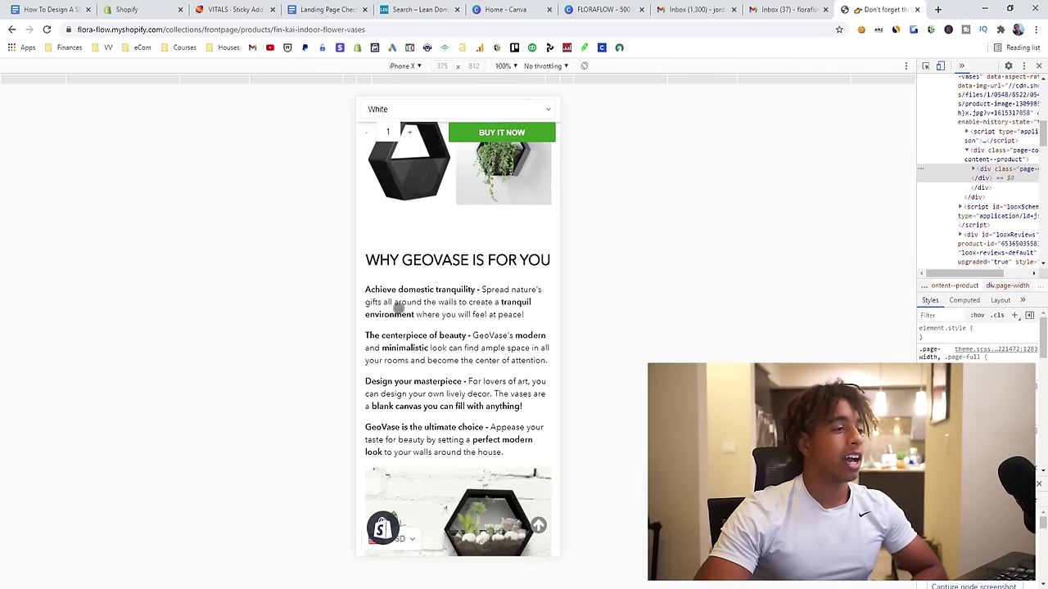
- Scroll the GeoVase product page in iPhone X emulation down to the customer photo reviews
scroll(402, 306, up, 1)
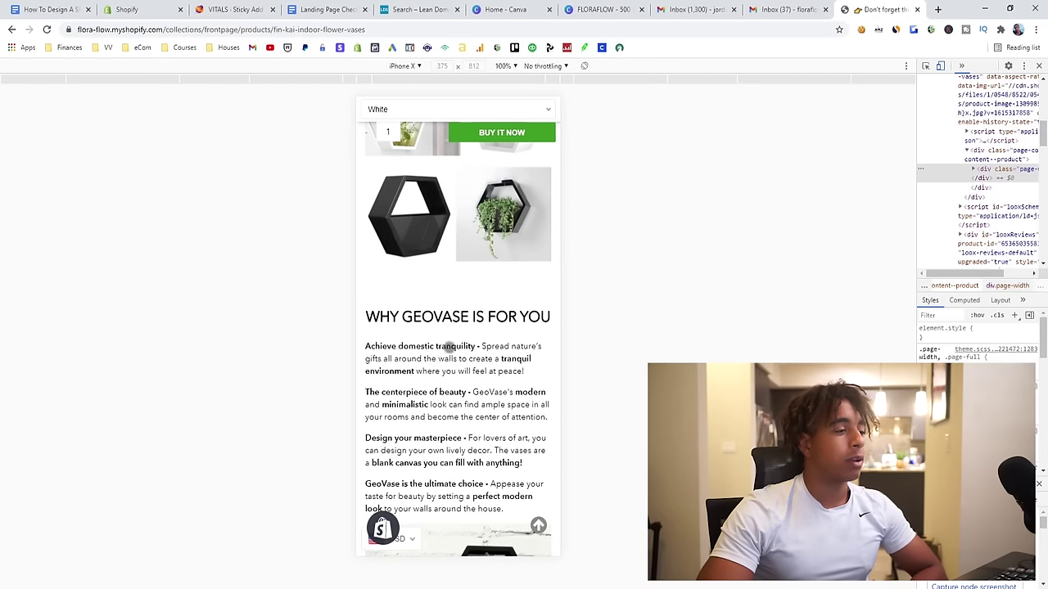
scroll(432, 352, down, 1)
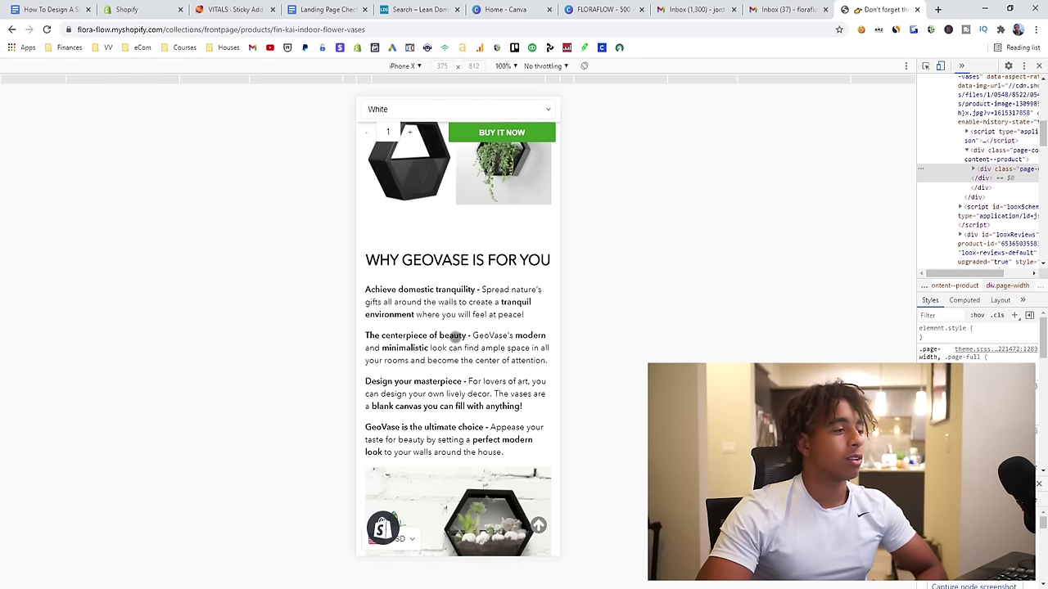
scroll(409, 344, down, 1)
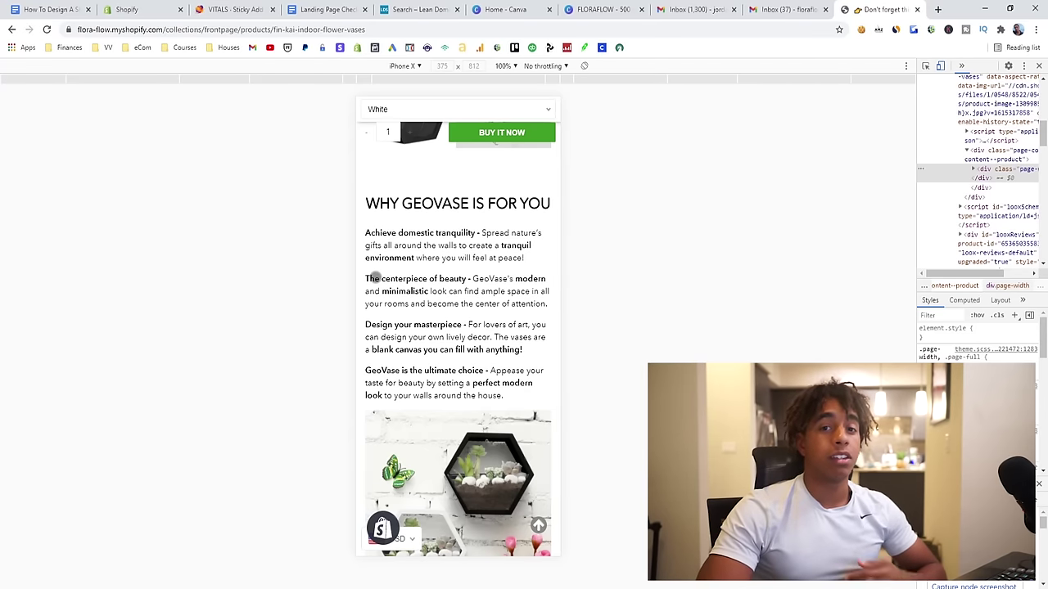
scroll(383, 275, down, 1)
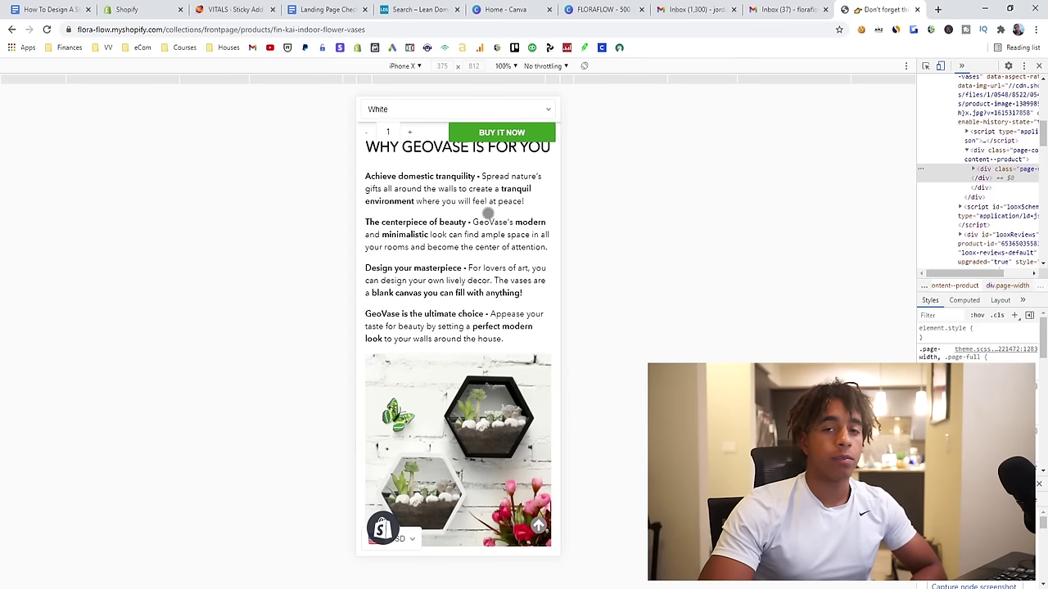
scroll(414, 298, down, 2)
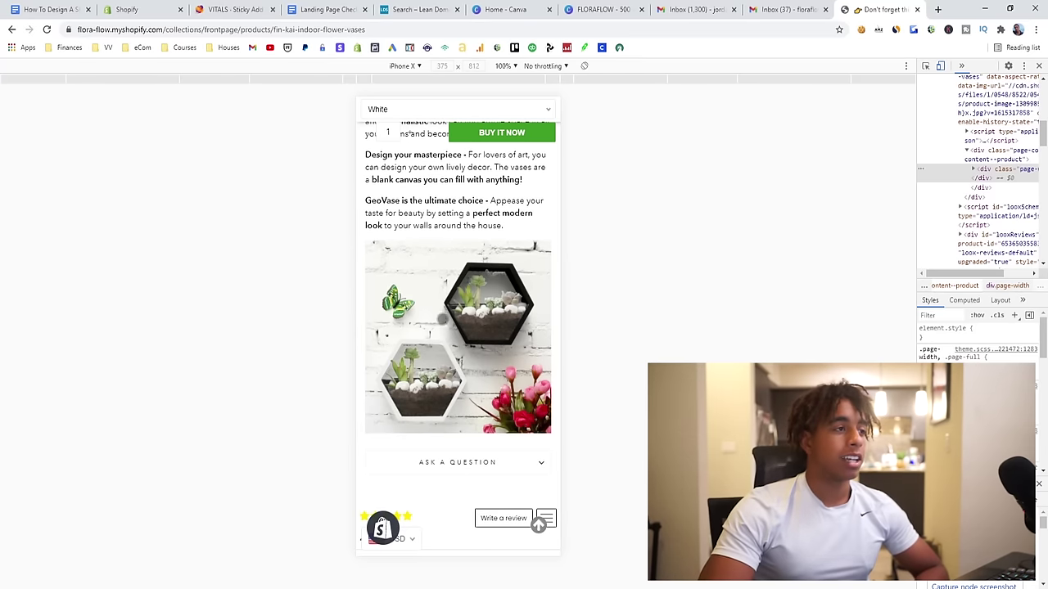
scroll(458, 327, down, 8)
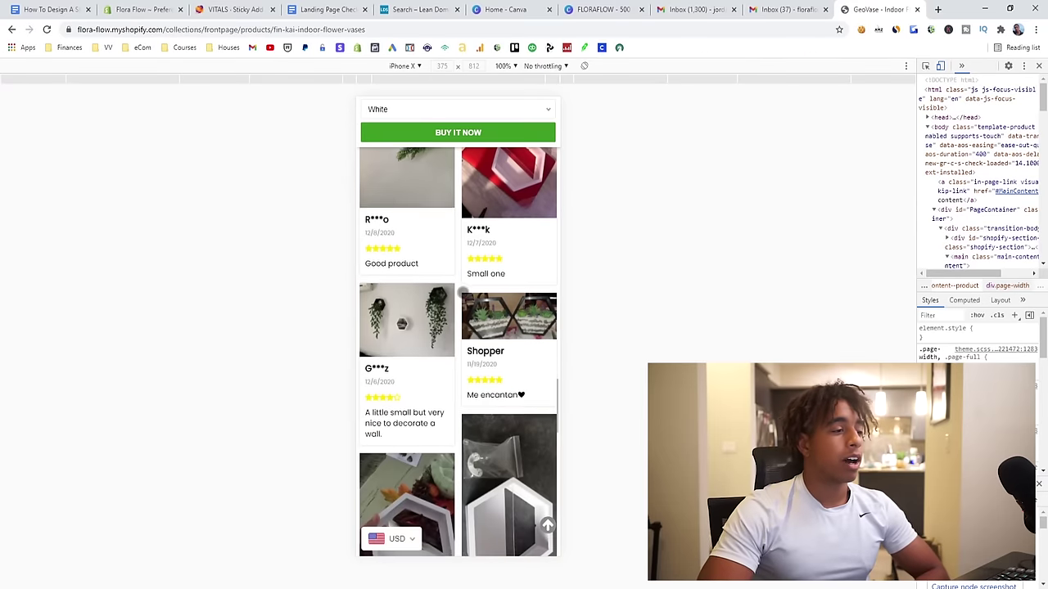
- Buy the White GeoVase terrarium from the sticky bar, reaching a cart with one item at $29.99
scroll(459, 352, down, 4)
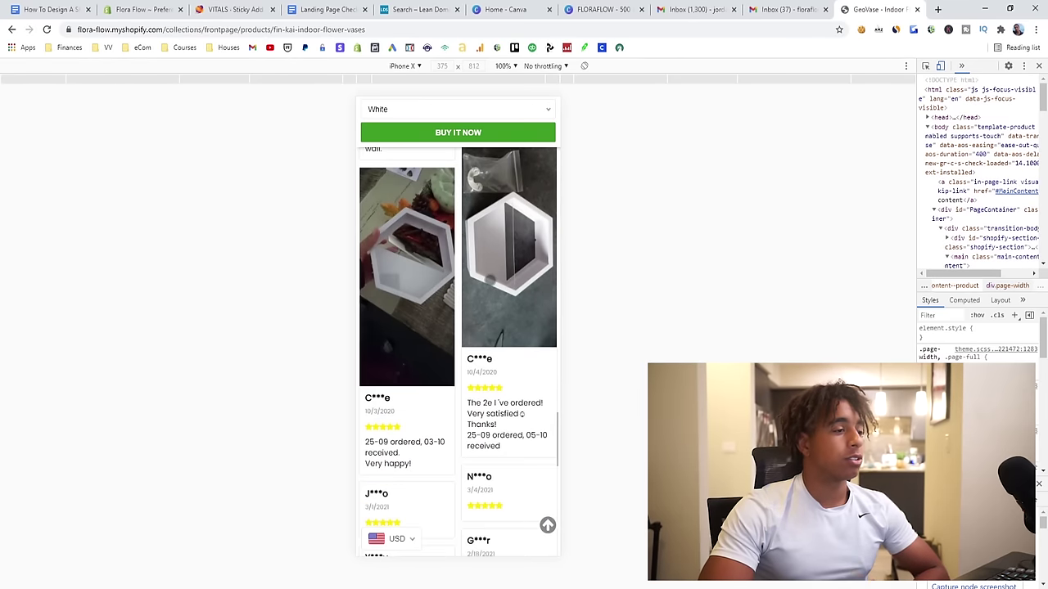
scroll(524, 405, up, 15)
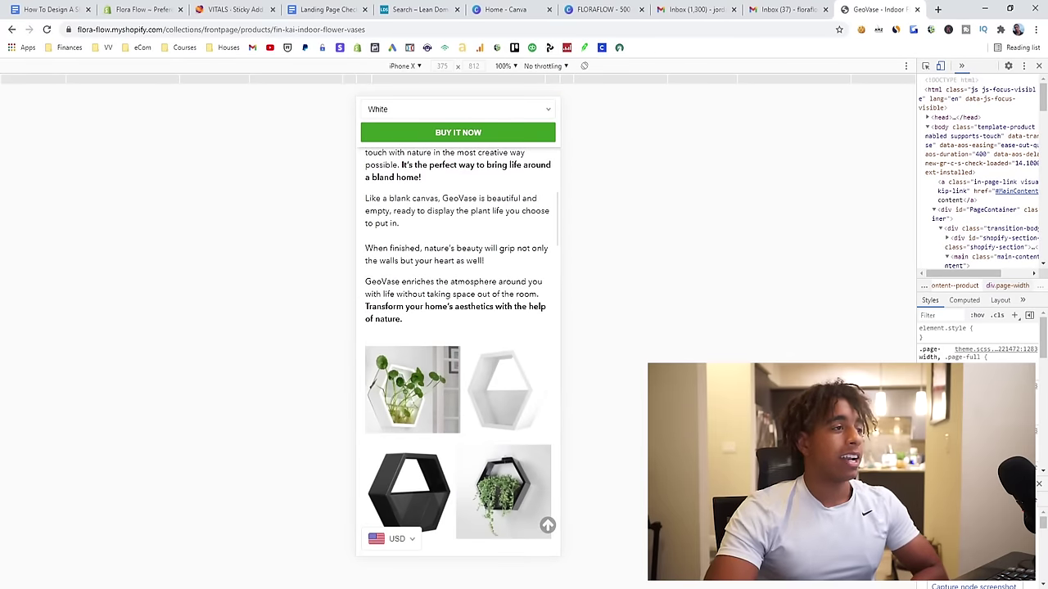
scroll(460, 185, down, 3)
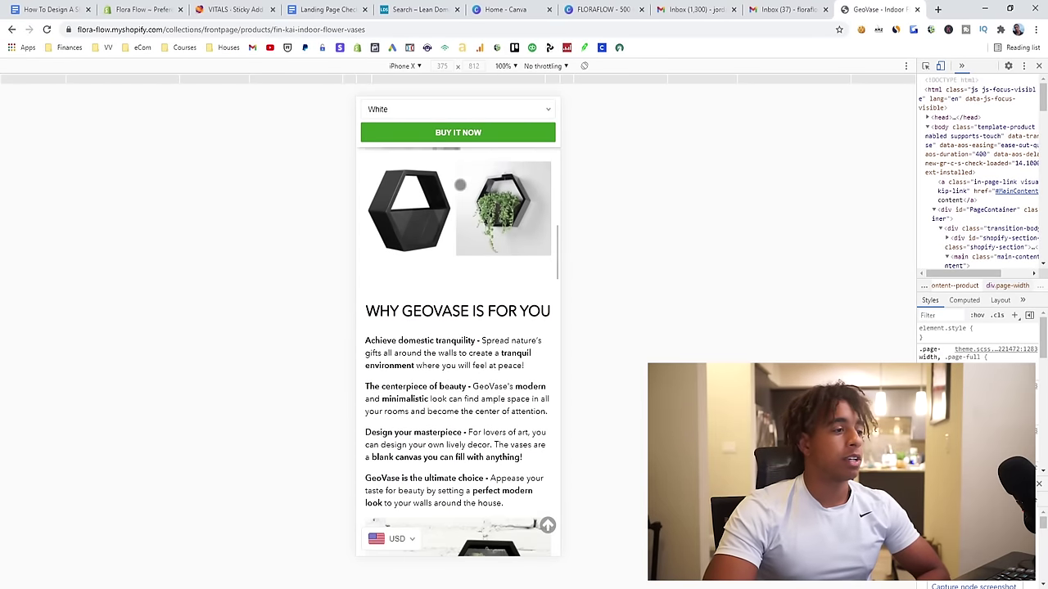
scroll(460, 185, down, 4)
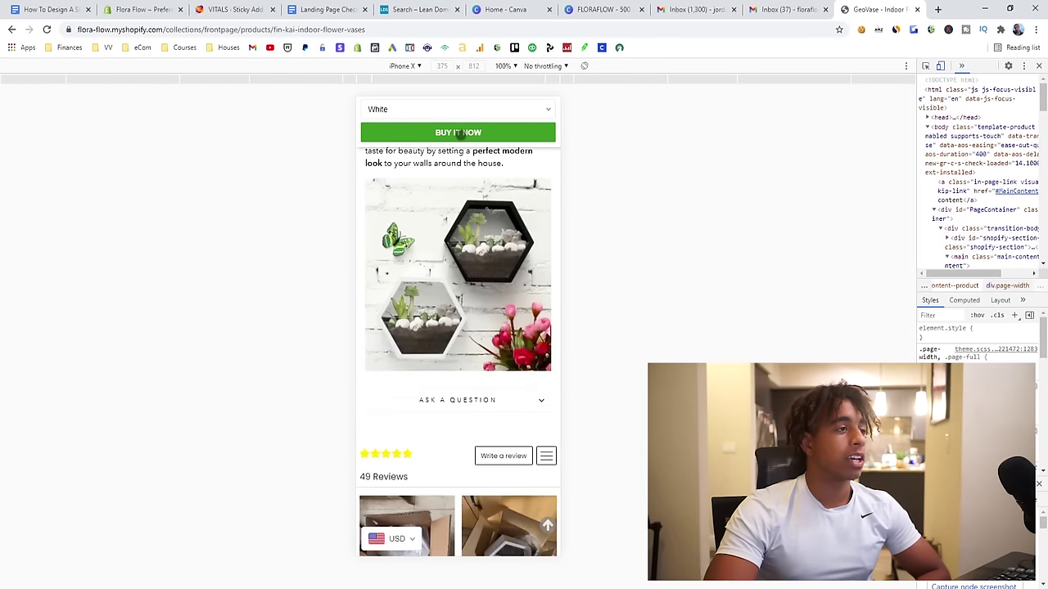
click(460, 134)
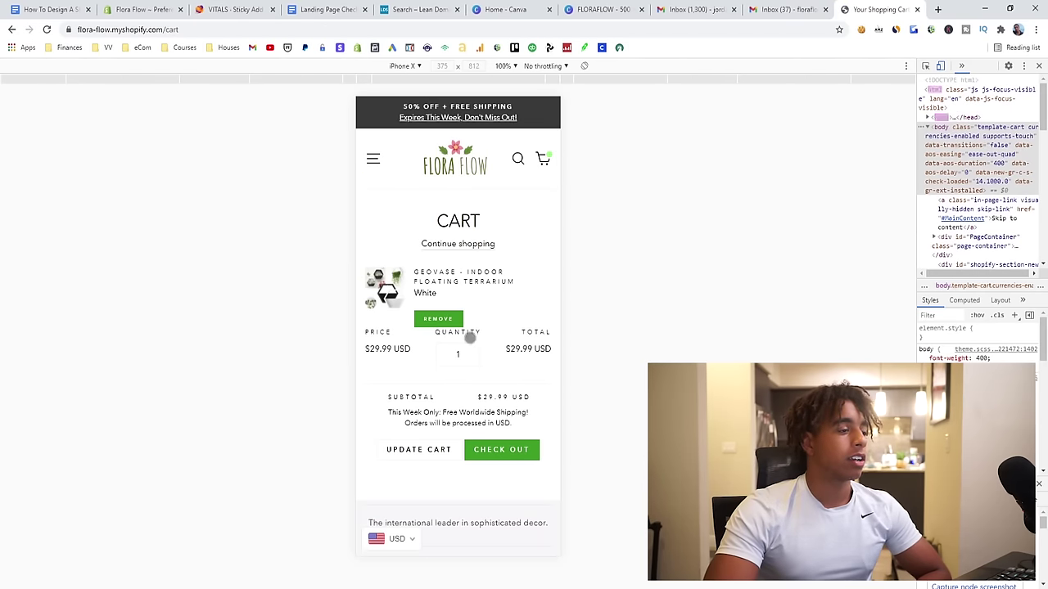
scroll(470, 337, down, 1)
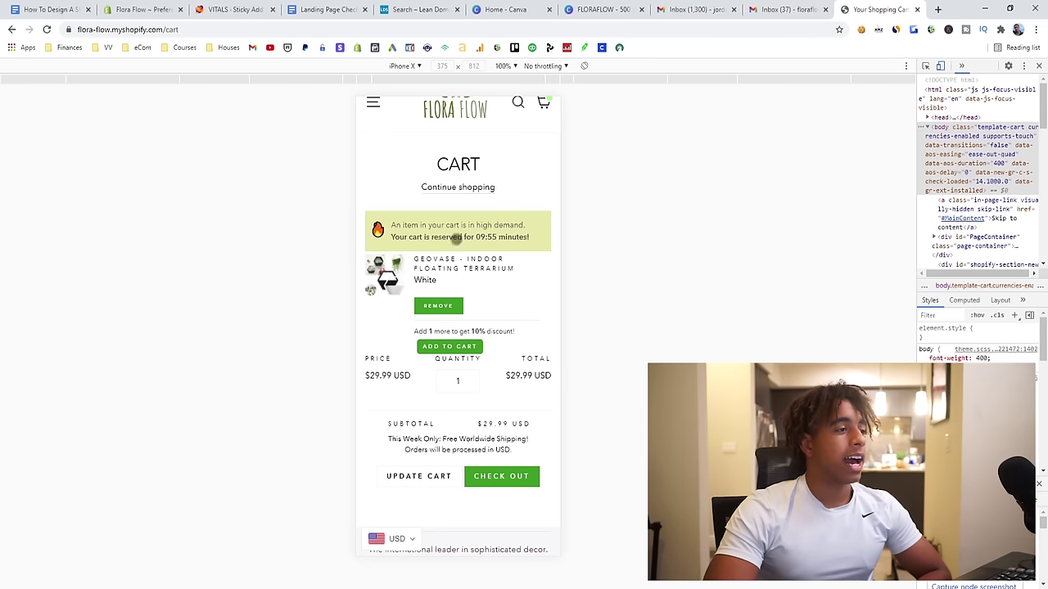